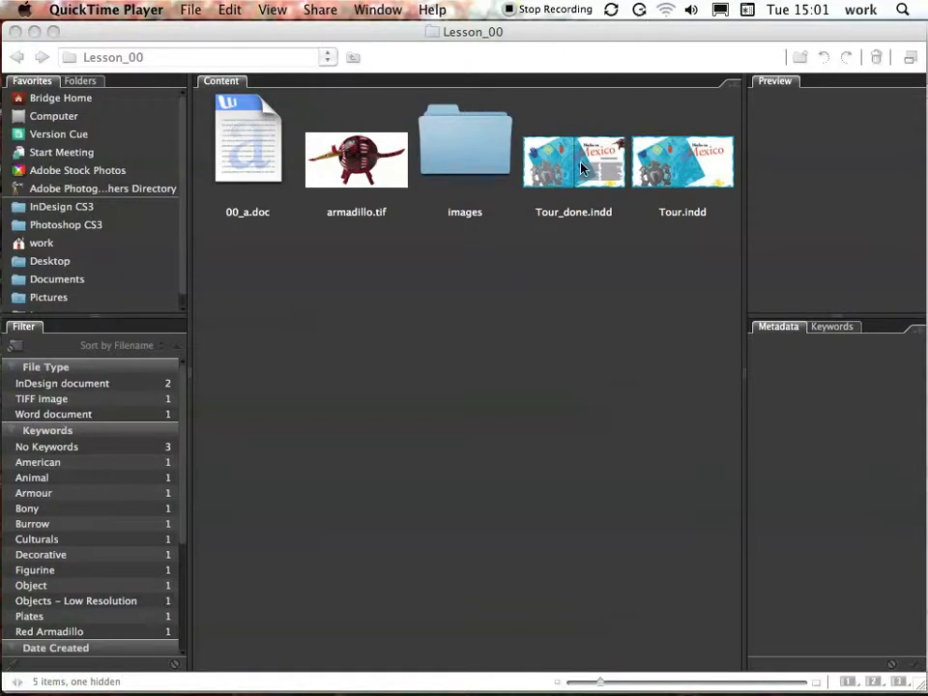
Step: Open Tour_done.indd from Bridge in InDesign and look through its spreads down to pages 6-7
left_click(581, 169)
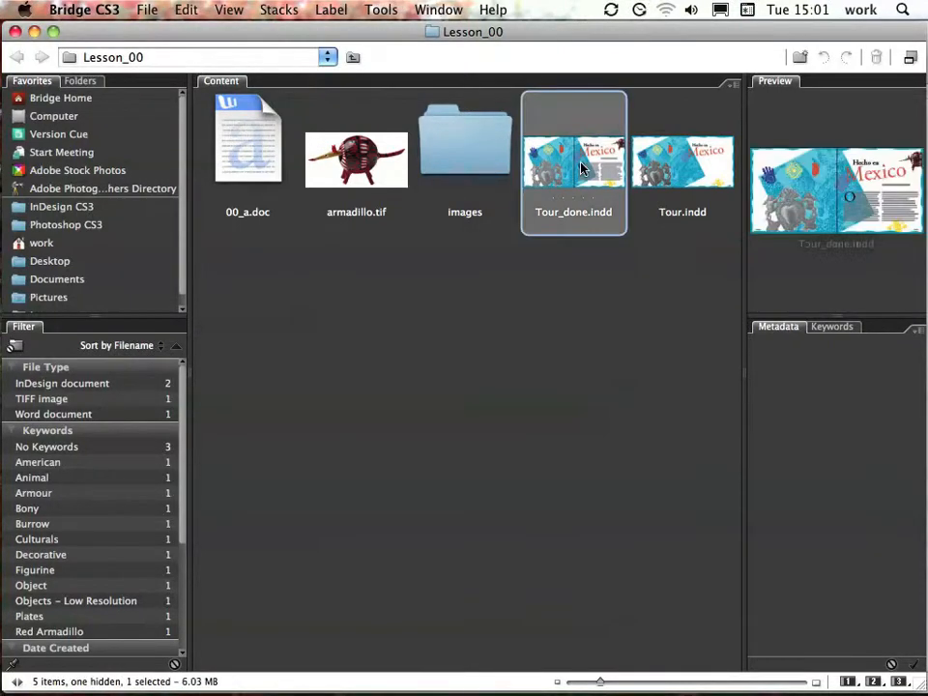
double_click(581, 168)
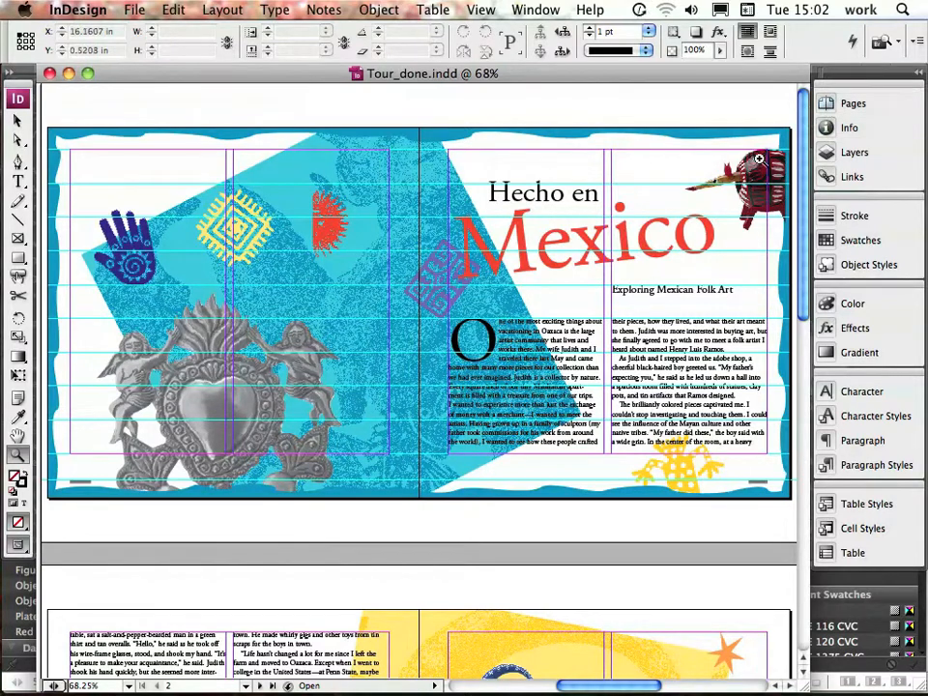
scroll(759, 159, "down", 10)
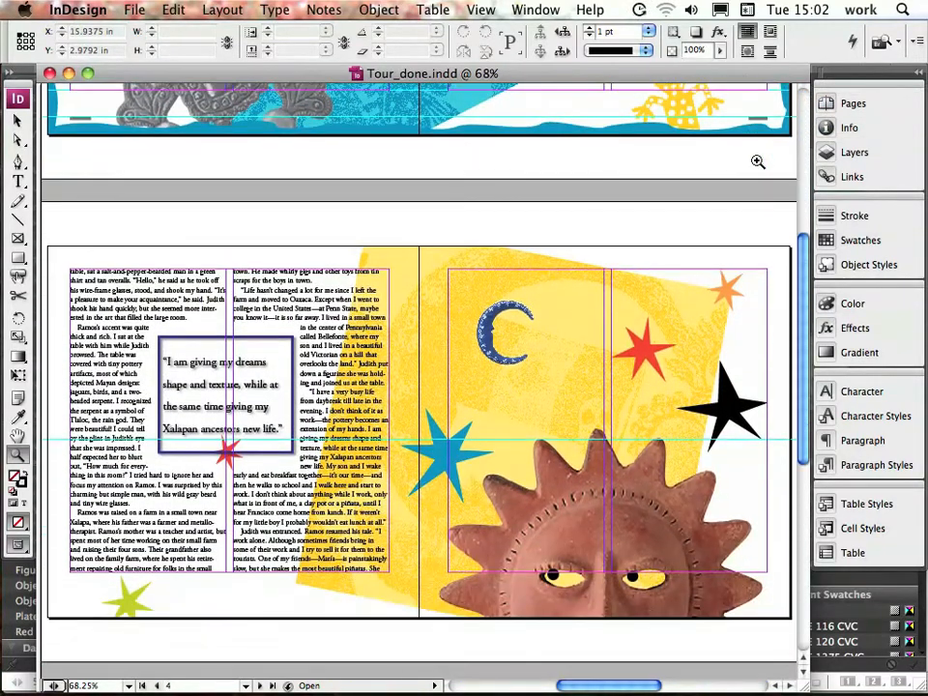
scroll(758, 162, "down", 3)
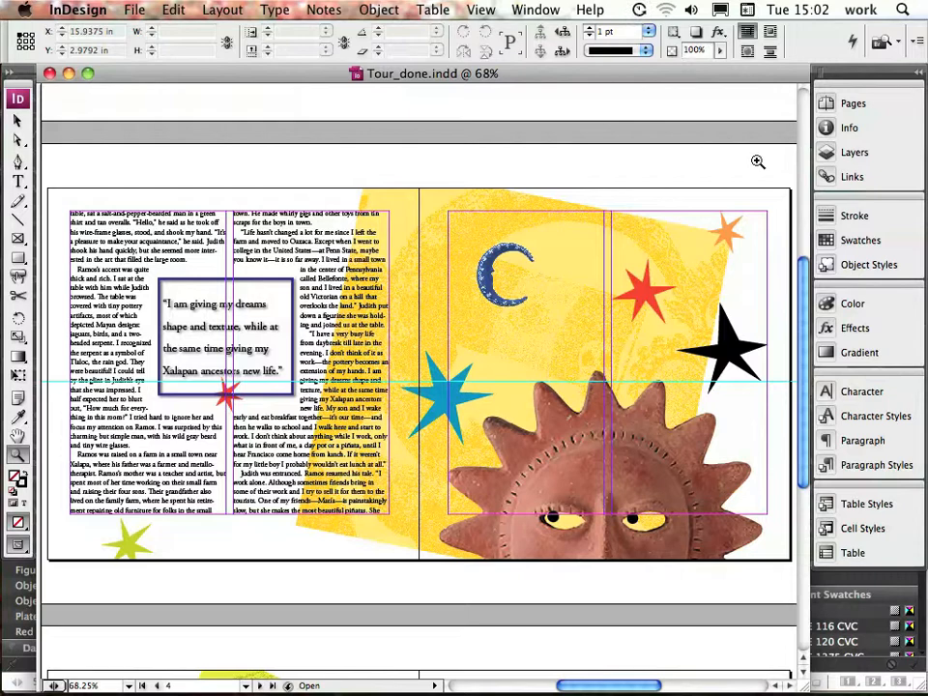
scroll(758, 162, "down", 15)
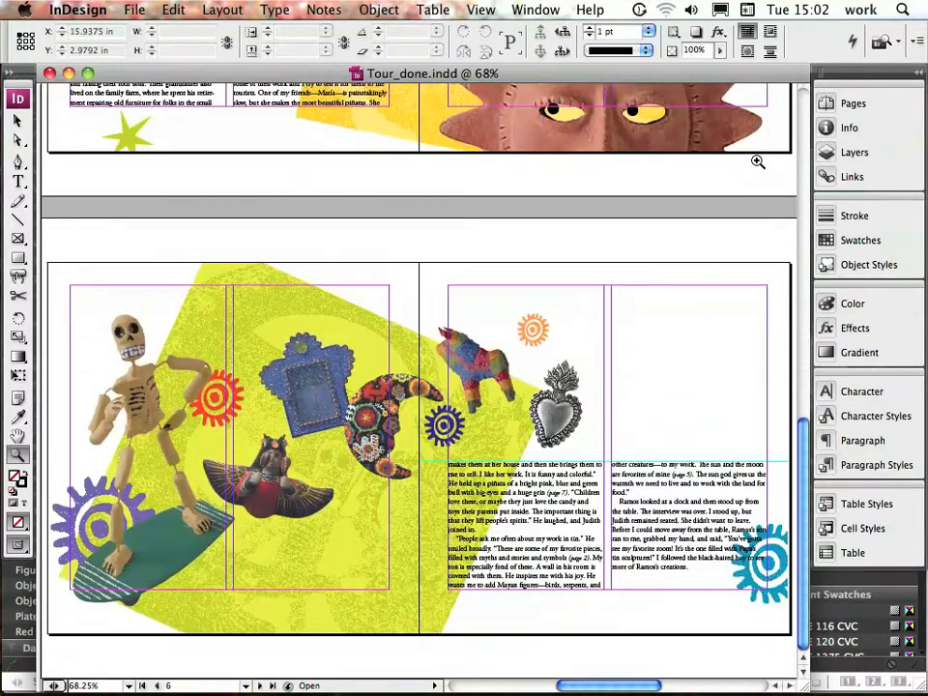
left_click(18, 120)
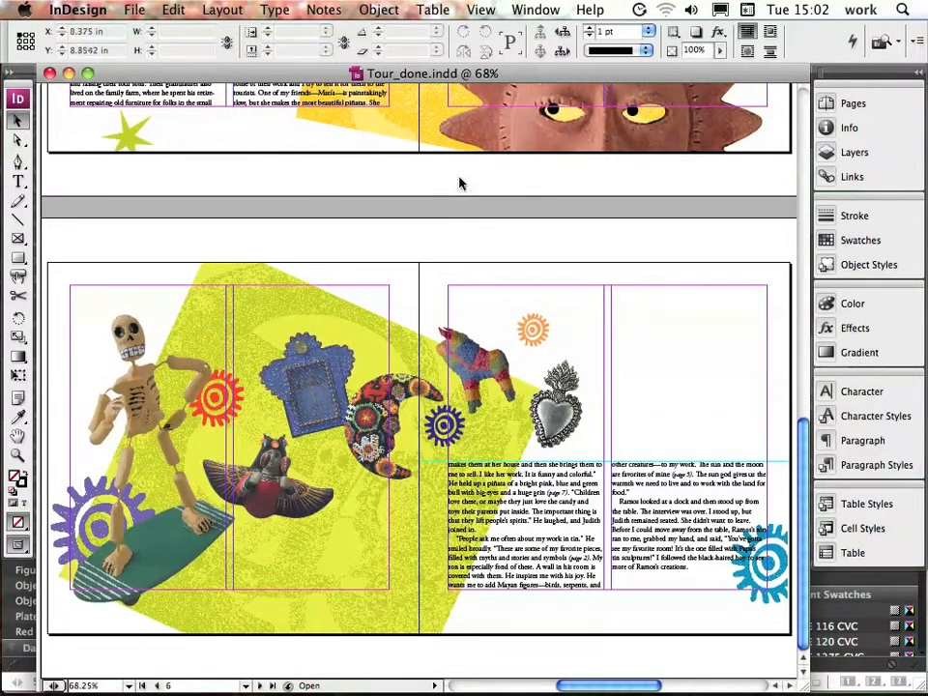
Step: Close the finished Tour_done.indd document and open Tour.indd from the Lesson_00 folder in Bridge
left_click(134, 11)
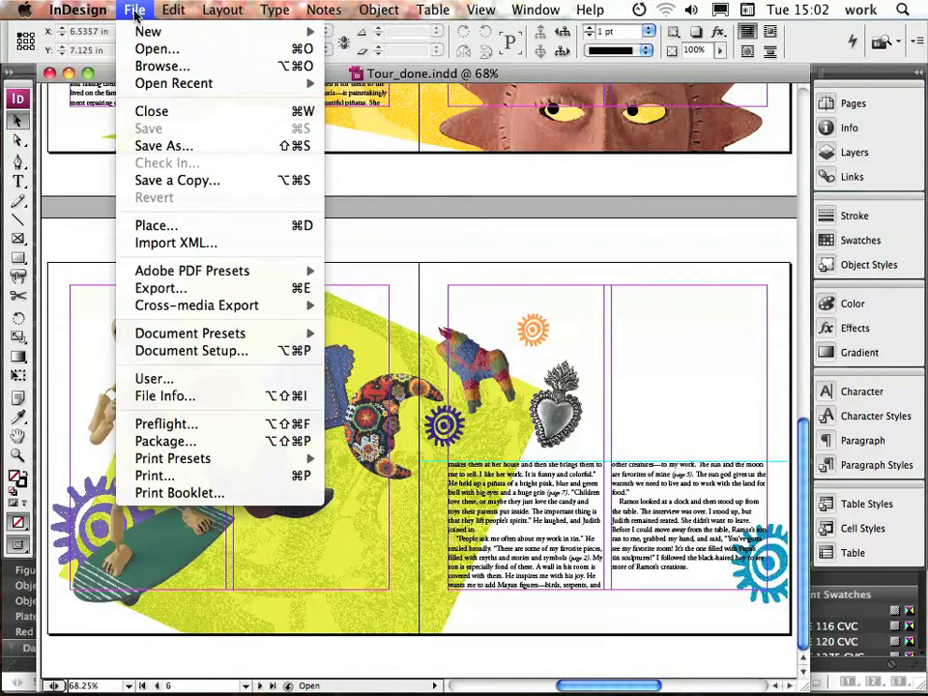
left_click(155, 113)
left_click(692, 288)
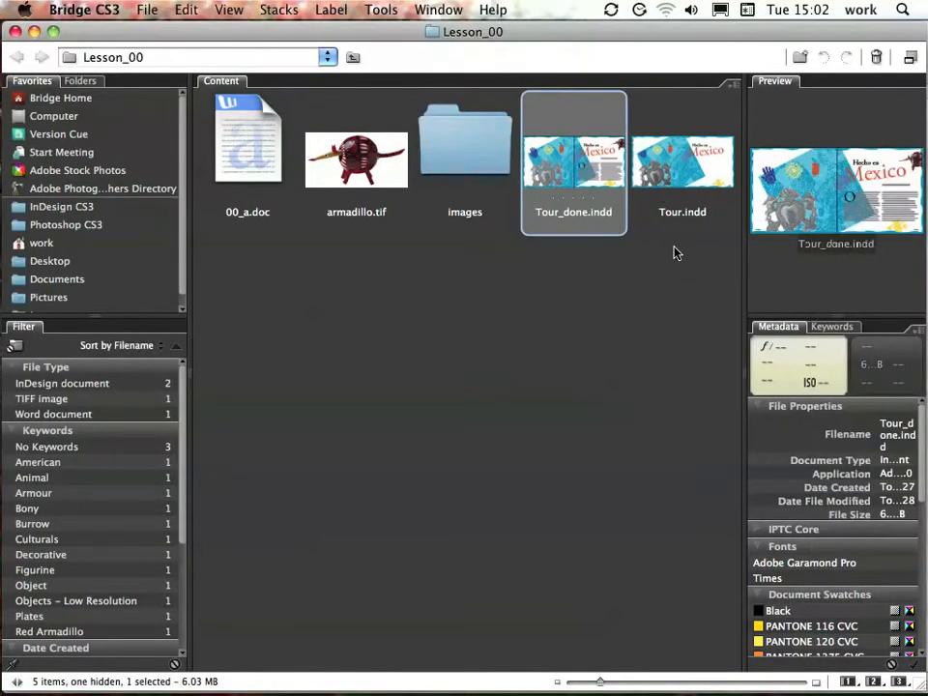
double_click(669, 185)
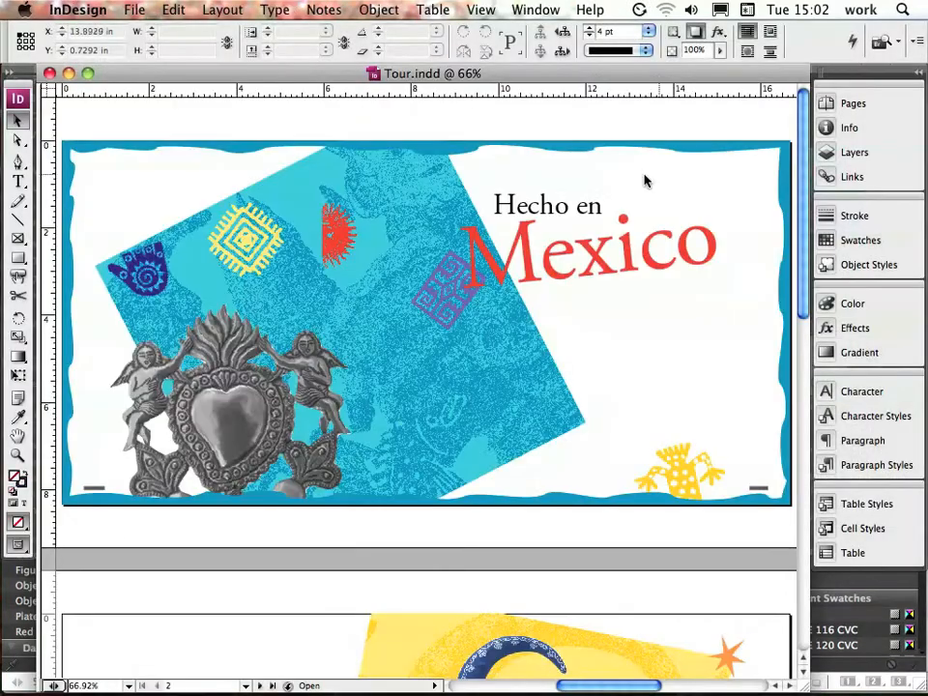
Step: Save a copy of the open document as Tour_lesson.indd in the Lesson_00 folder
left_click(135, 12)
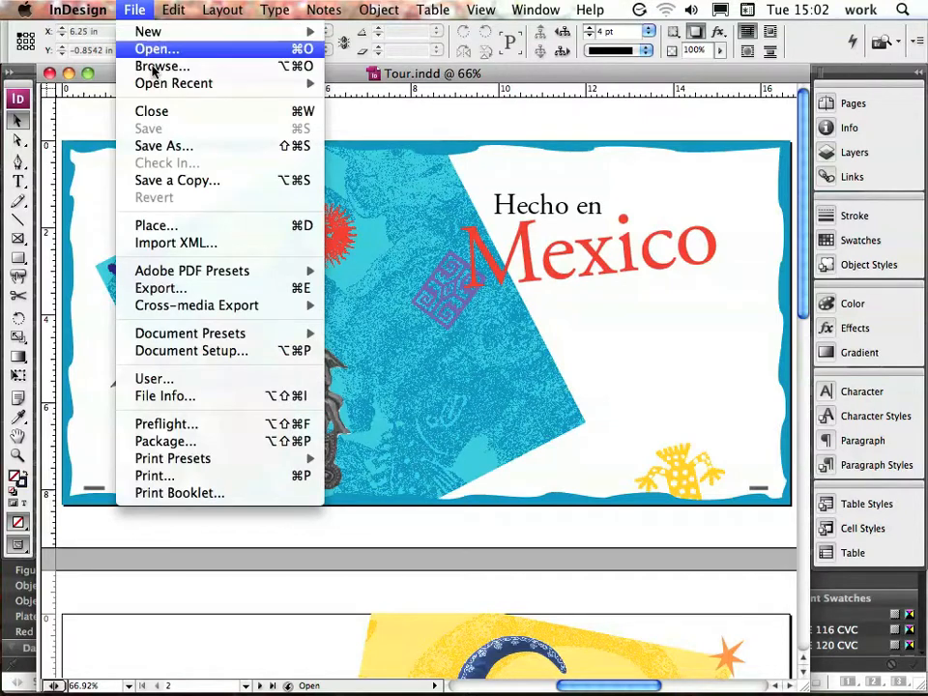
left_click(170, 146)
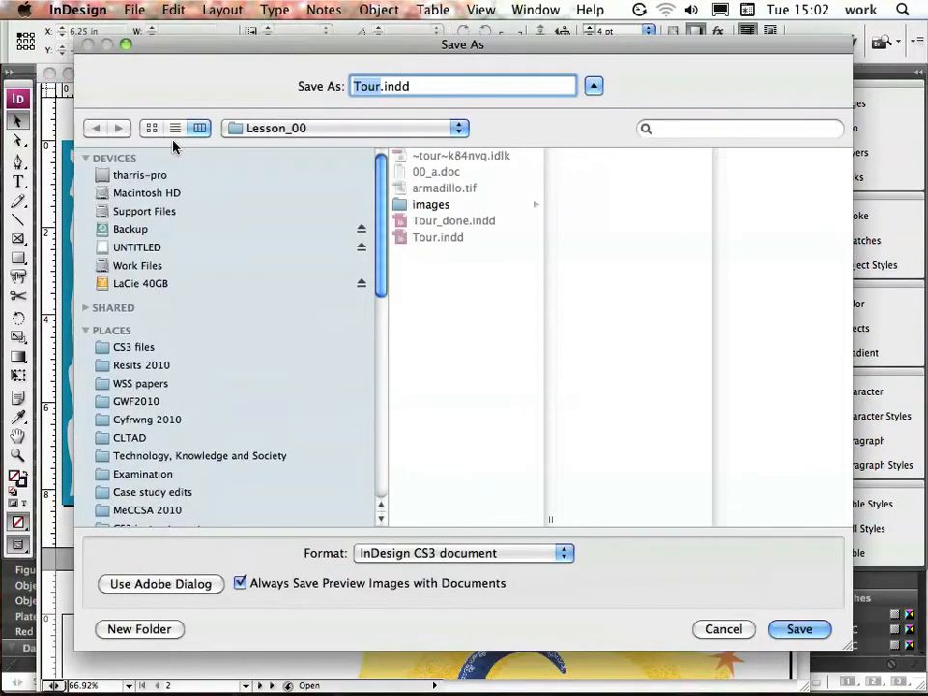
left_click(383, 86)
type("_lesson")
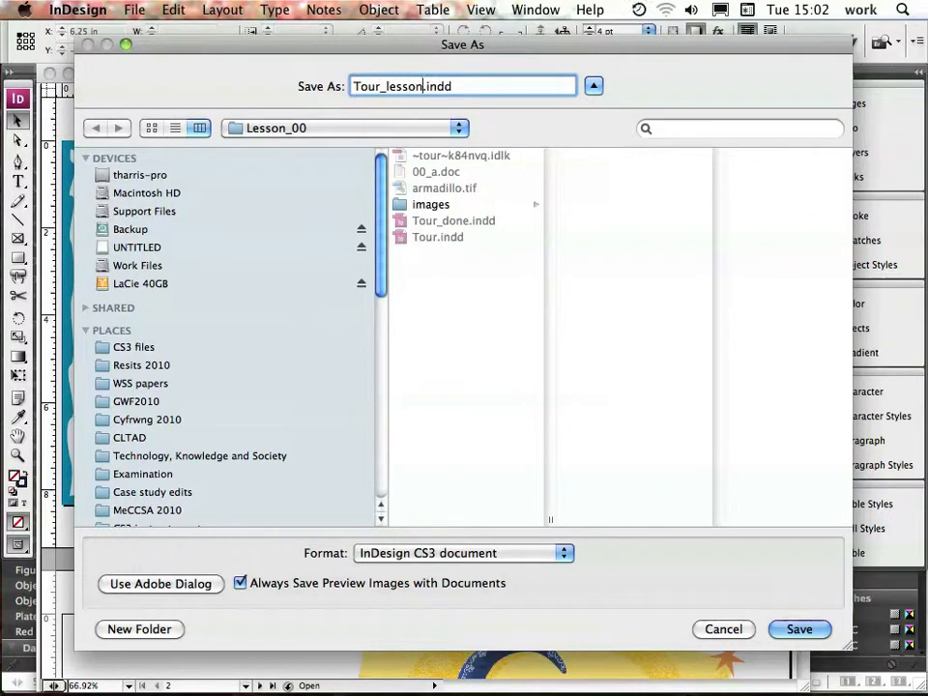
left_click(805, 634)
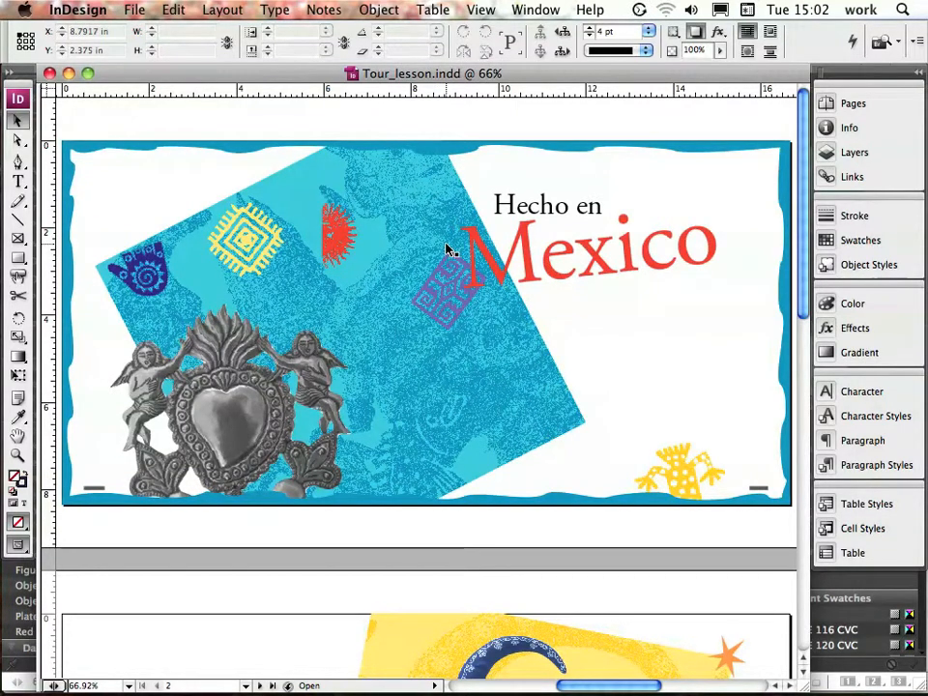
Step: Show the Navigator and detach it from its panel group so it floats over the first spread
left_click(539, 10)
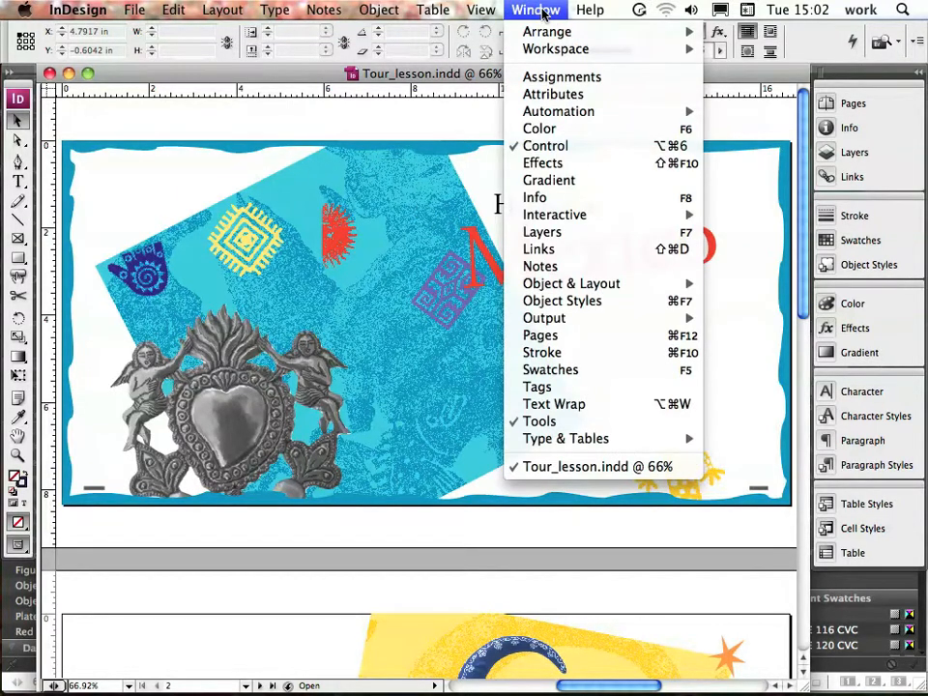
mouse_move(601, 287)
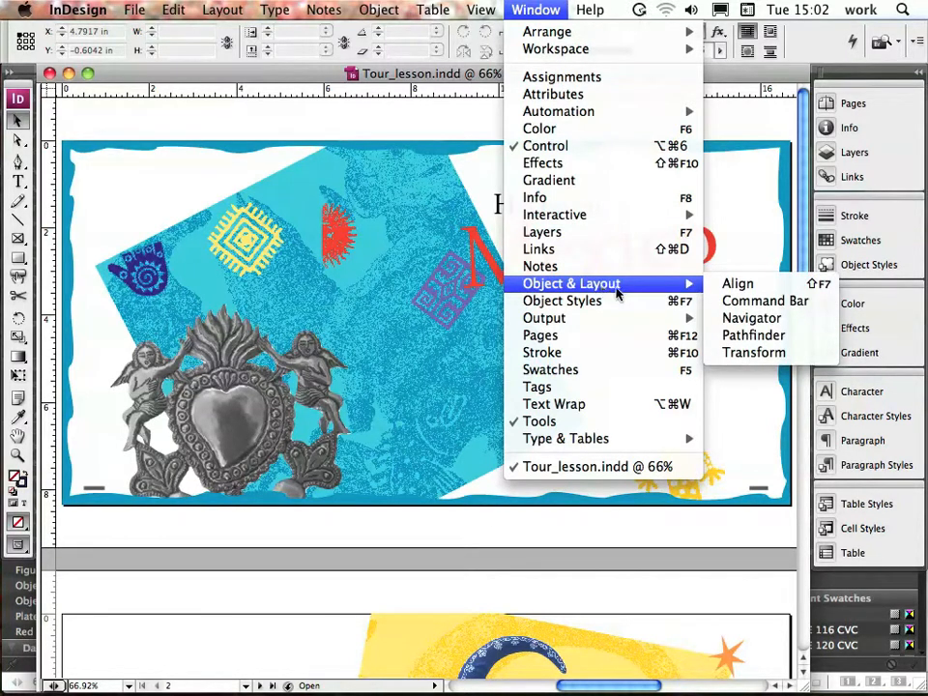
left_click(751, 319)
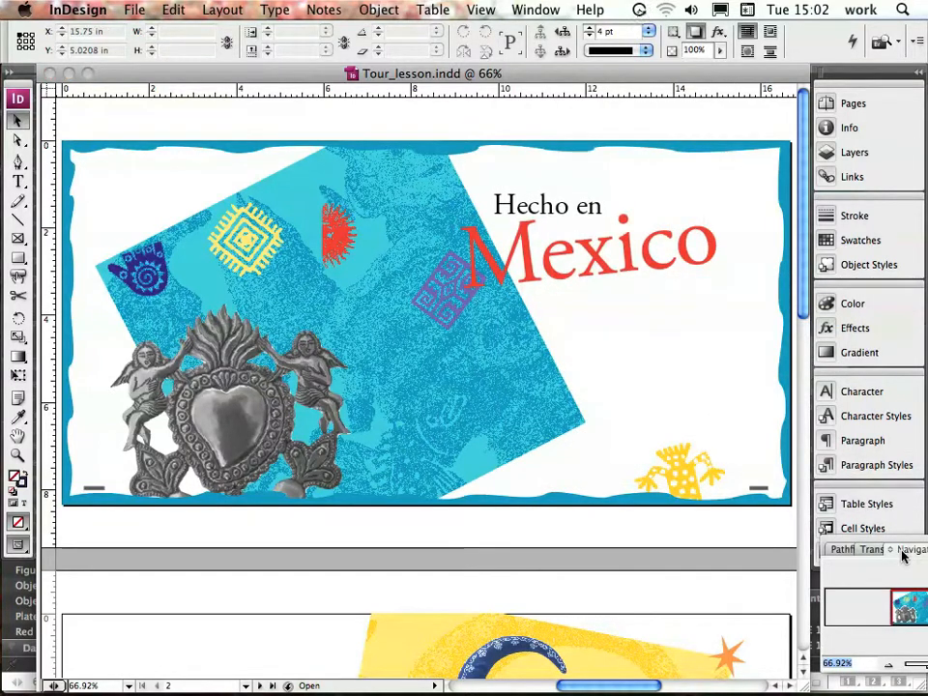
left_click_drag(901, 554, 618, 113)
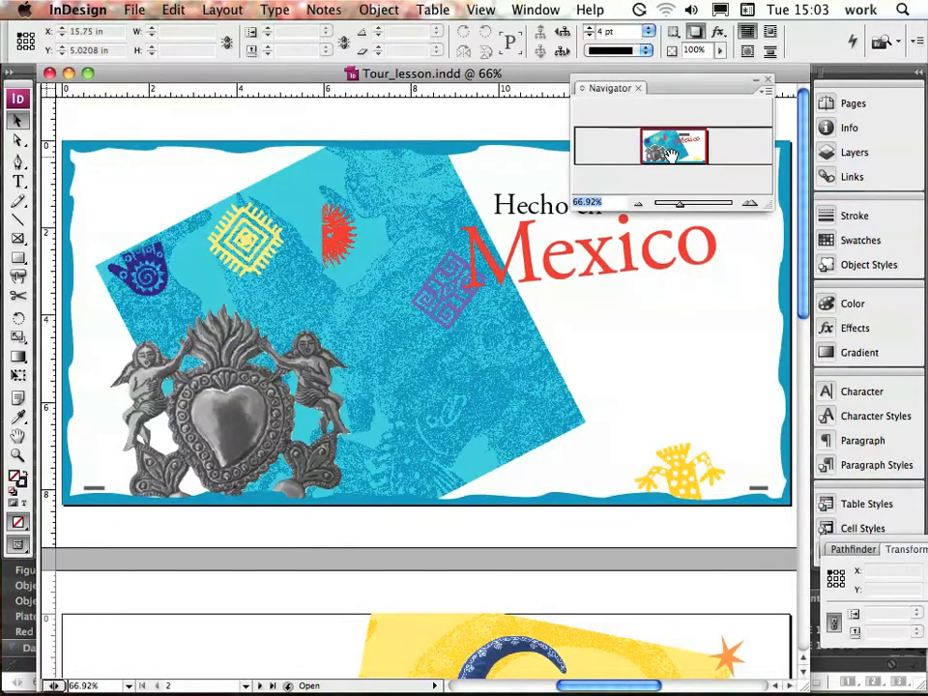
Step: Set the Navigator to view all spreads and enlarge it to fit the three spread thumbnails
left_click(764, 92)
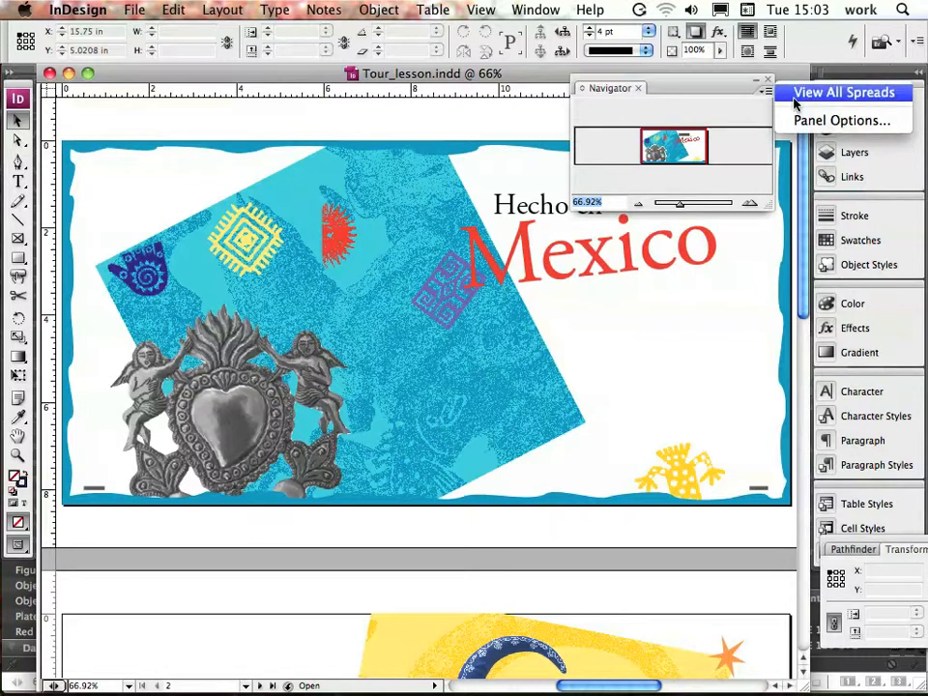
left_click(793, 95)
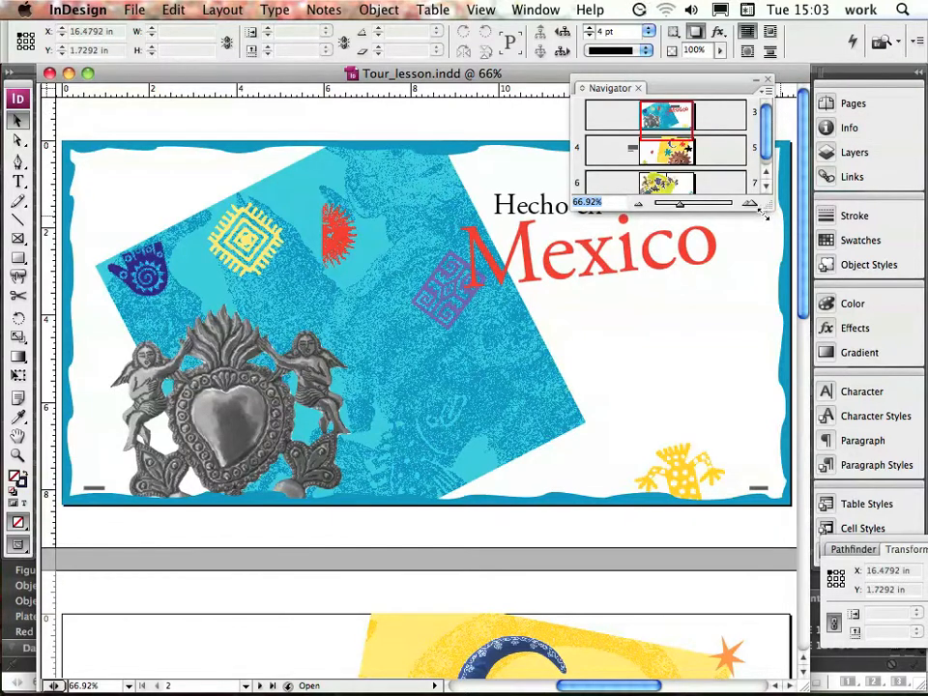
left_click_drag(771, 206, 773, 241)
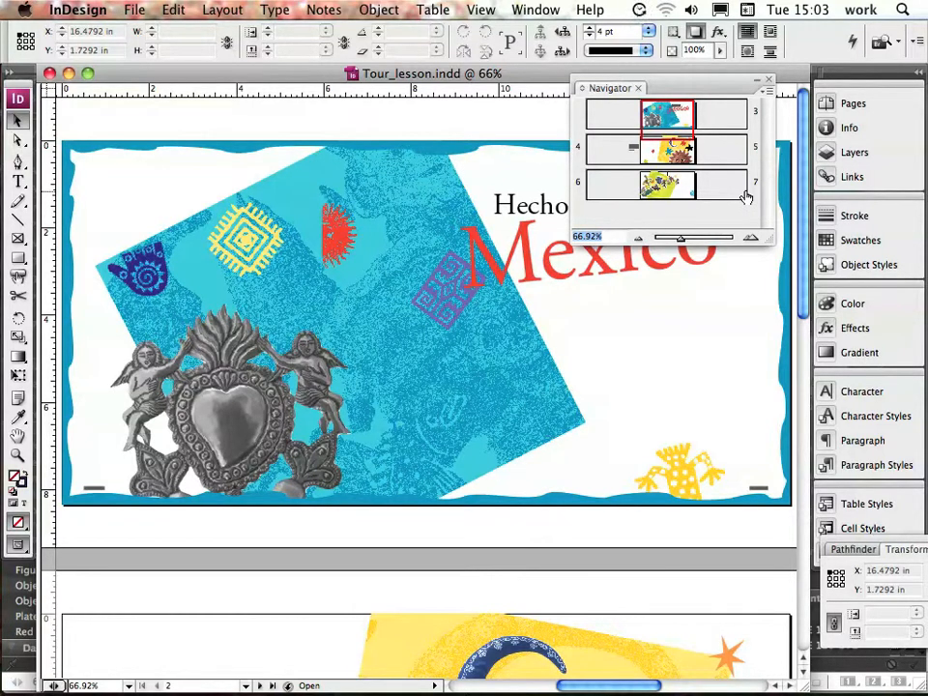
Step: Jump to spread 4-5 with the Navigator and pan sideways across the spread by moving its view box
left_click(657, 152)
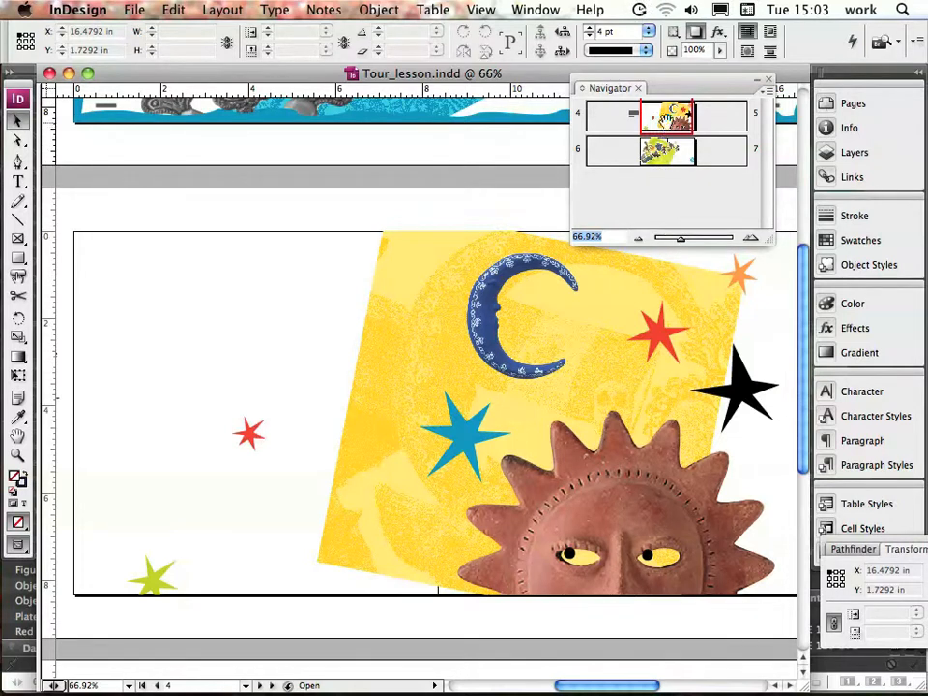
mouse_move(663, 115)
left_mouse_down()
mouse_move(676, 114)
mouse_move(655, 114)
left_mouse_up()
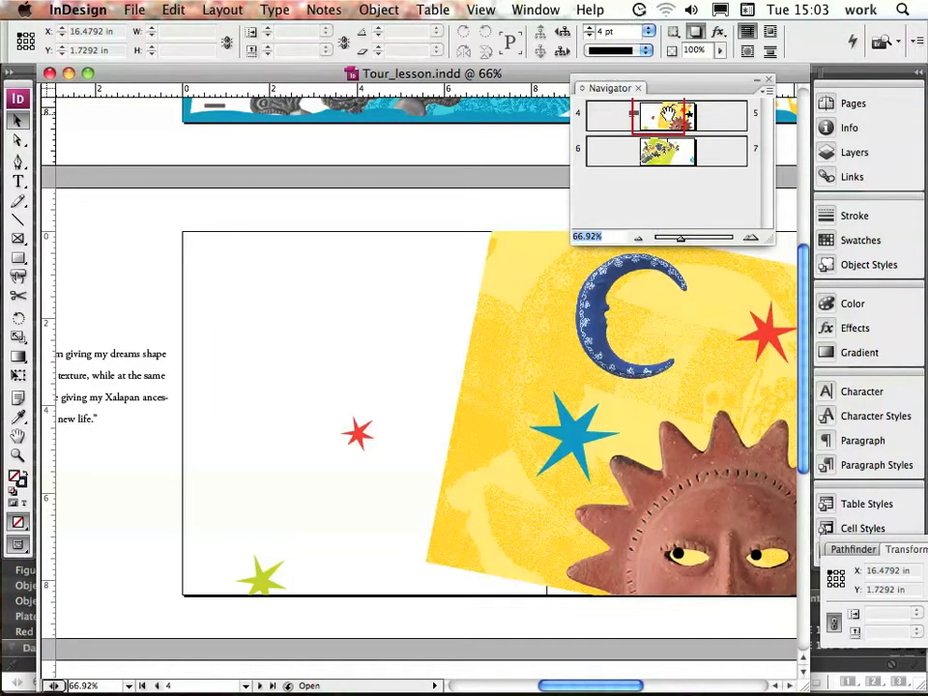
left_click_drag(669, 114, 680, 114)
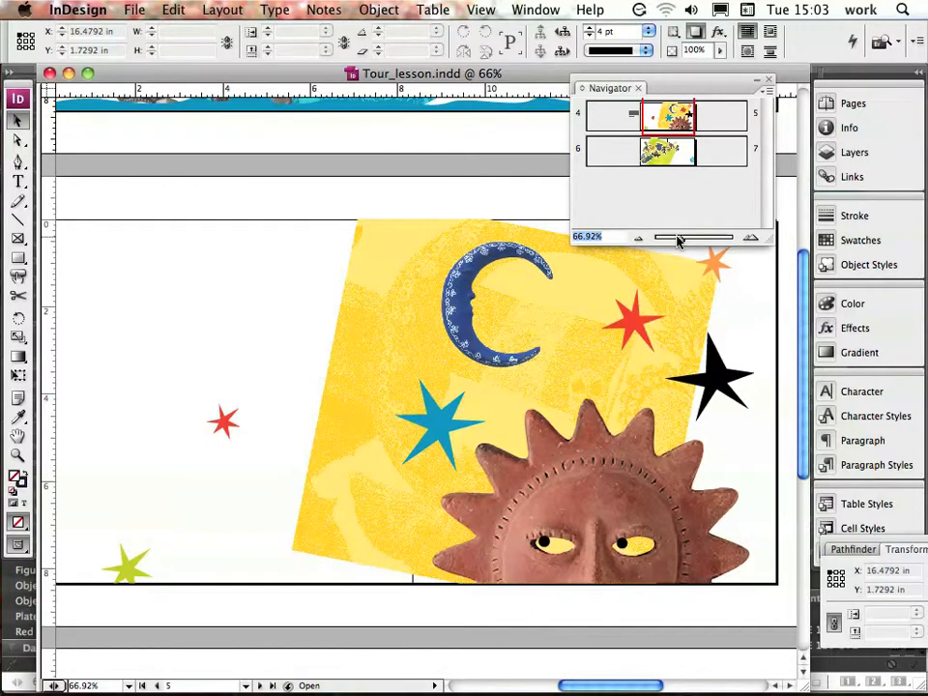
Step: Magnify spread 4-5 to about 133% with the Navigator, and reduce the magnification in stages to 50%
left_click_drag(682, 244, 696, 242)
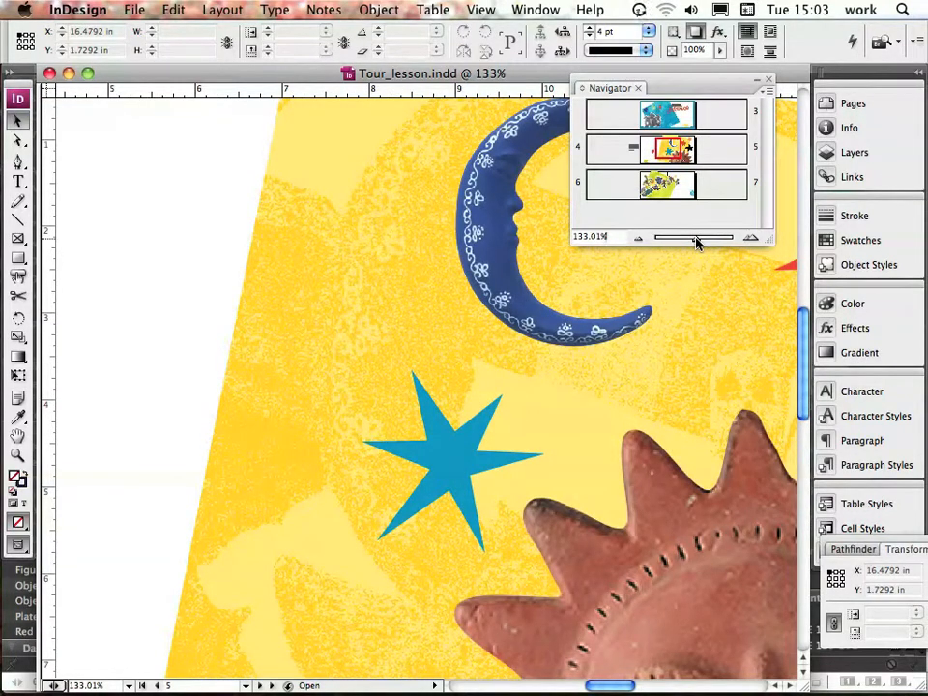
left_click(639, 239)
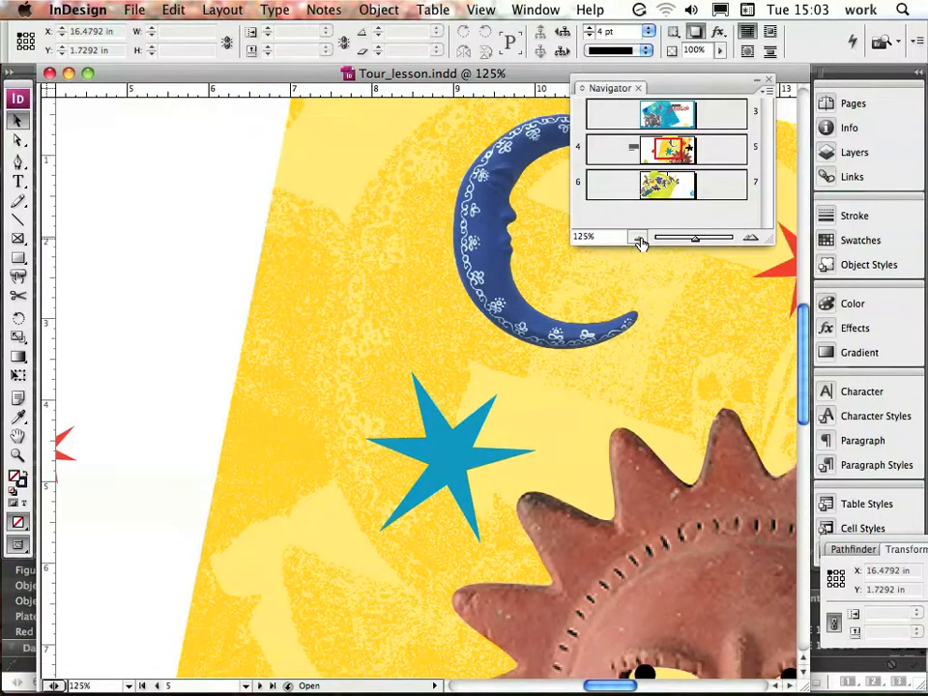
left_click(639, 239)
left_click(639, 240)
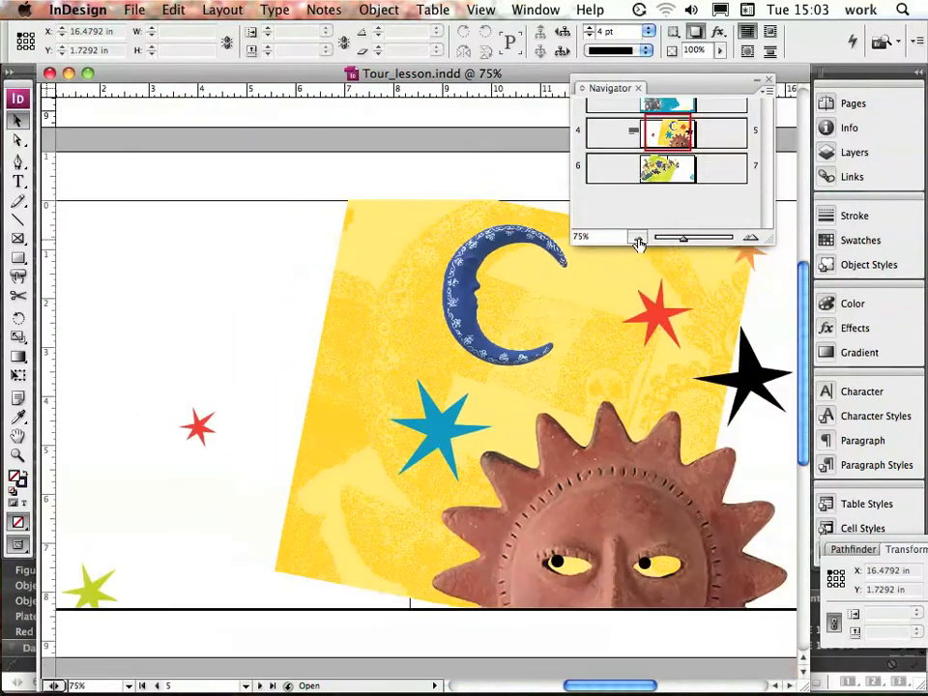
left_click(638, 240)
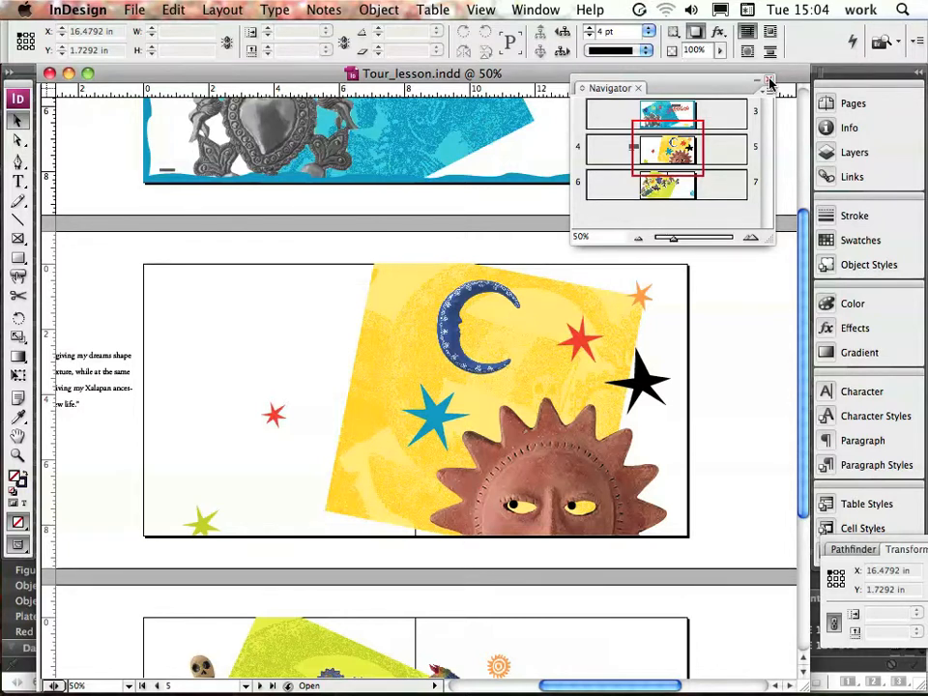
Step: Fit page 3 in the window and close the Navigator
left_click(482, 11)
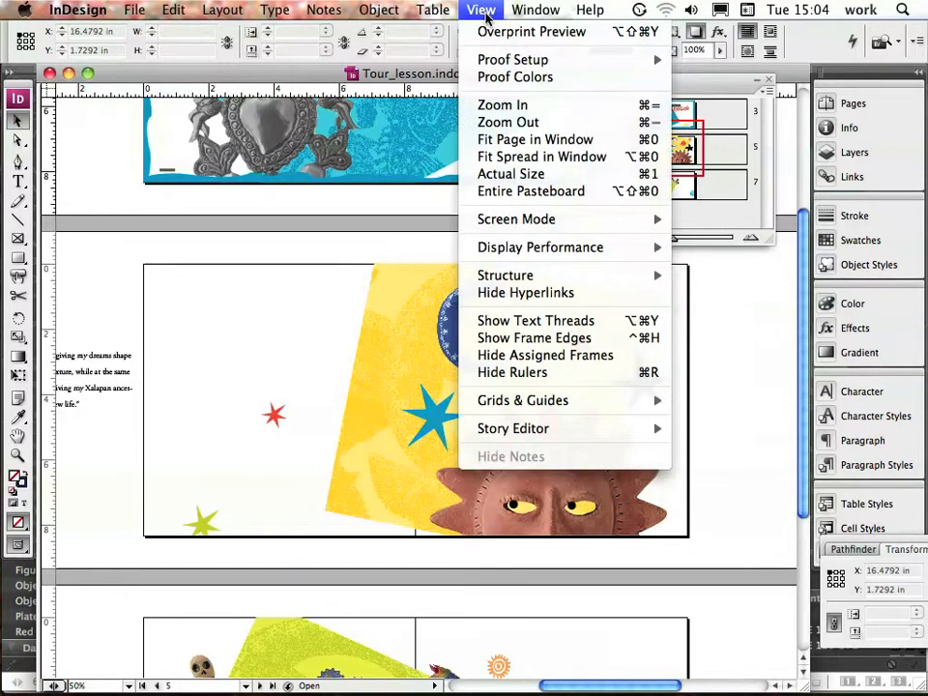
left_click(523, 141)
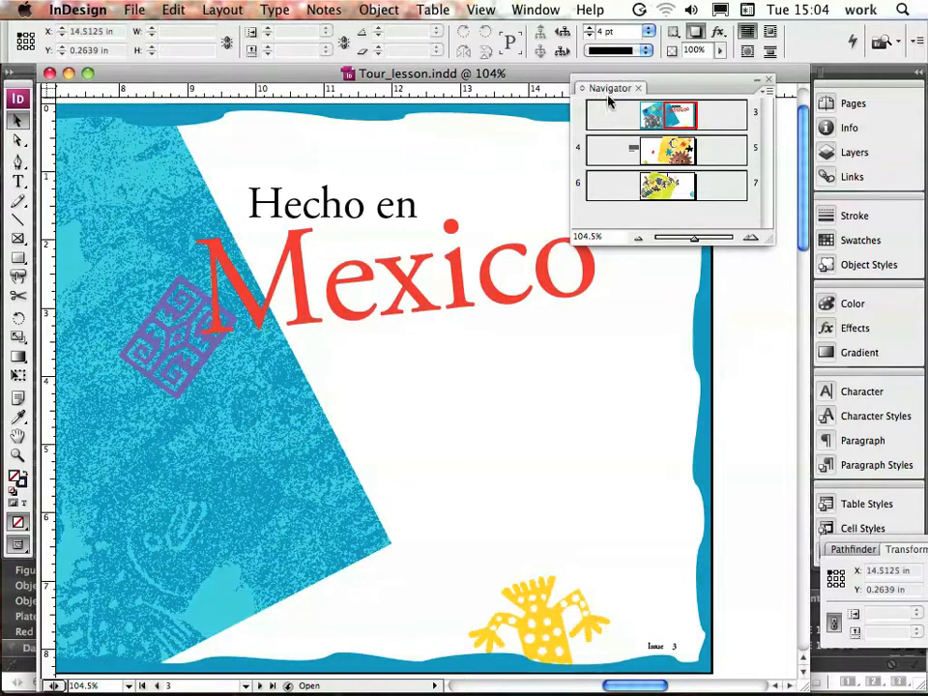
left_click(769, 80)
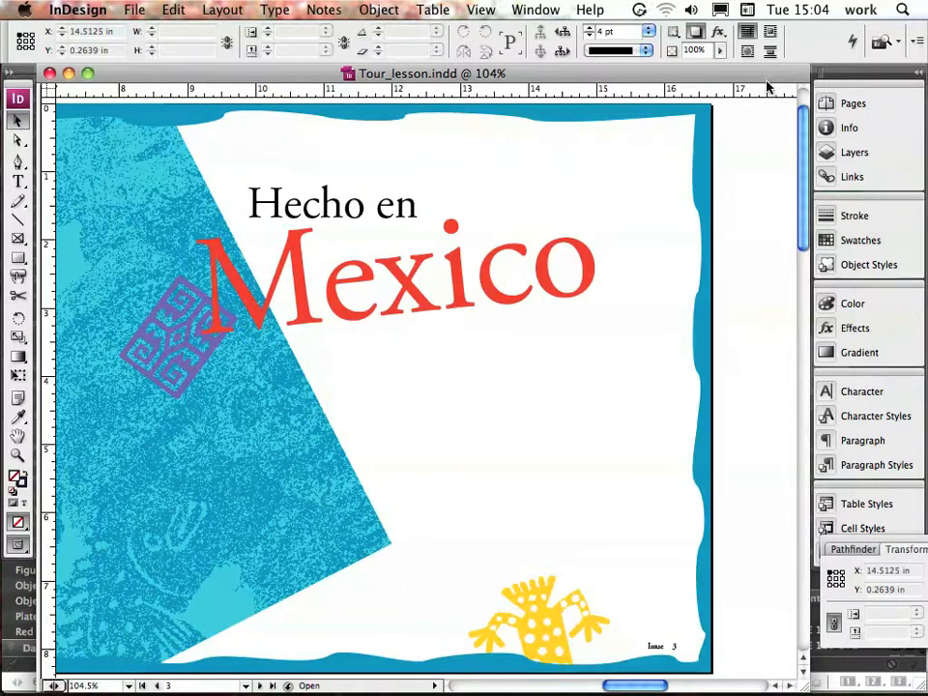
Step: Show the Pages panel and detach it from the dock so it floats over the document
left_click(538, 11)
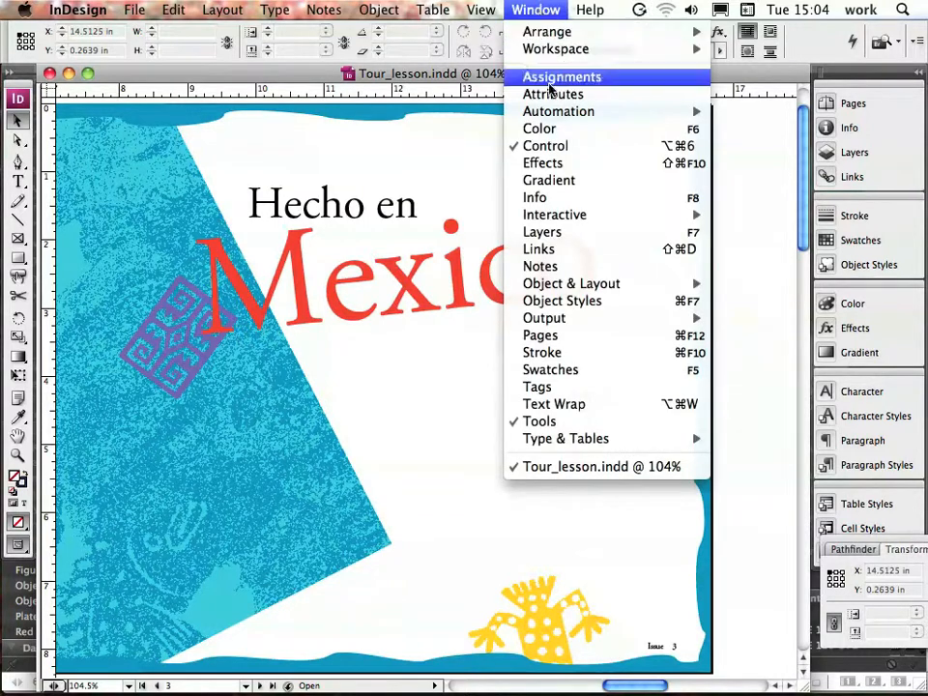
left_click(579, 336)
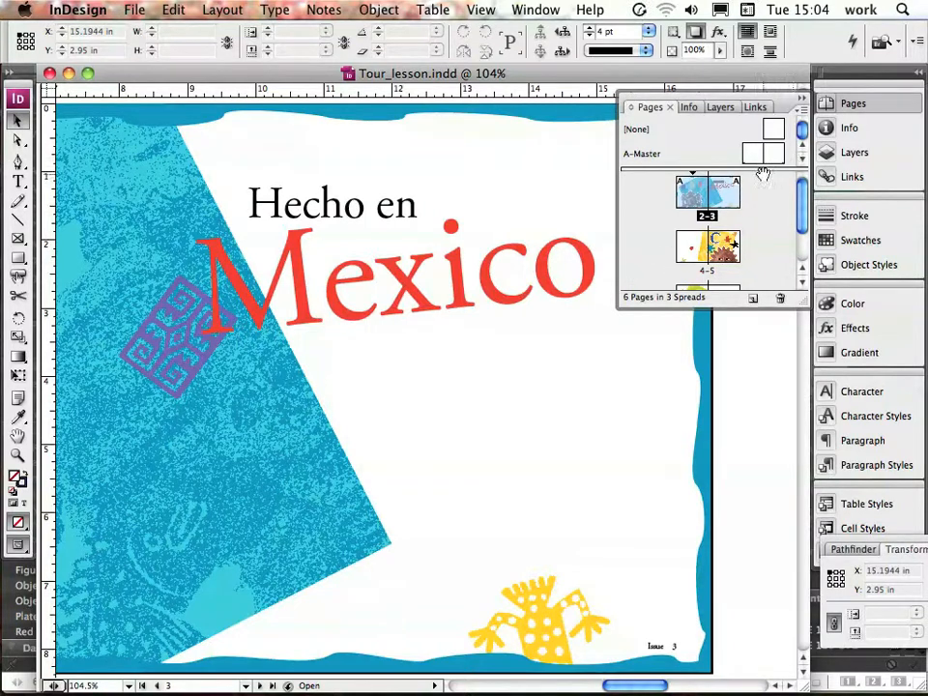
left_click_drag(828, 105, 559, 127)
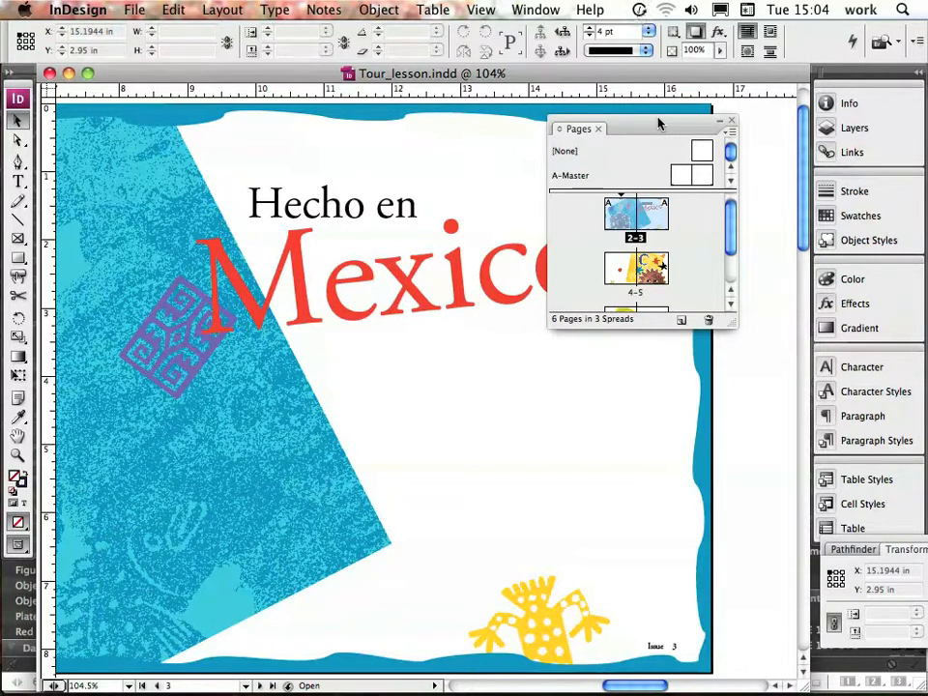
Step: Go to spread 6-7 using the page thumbnails
scroll(668, 256, "down", 2)
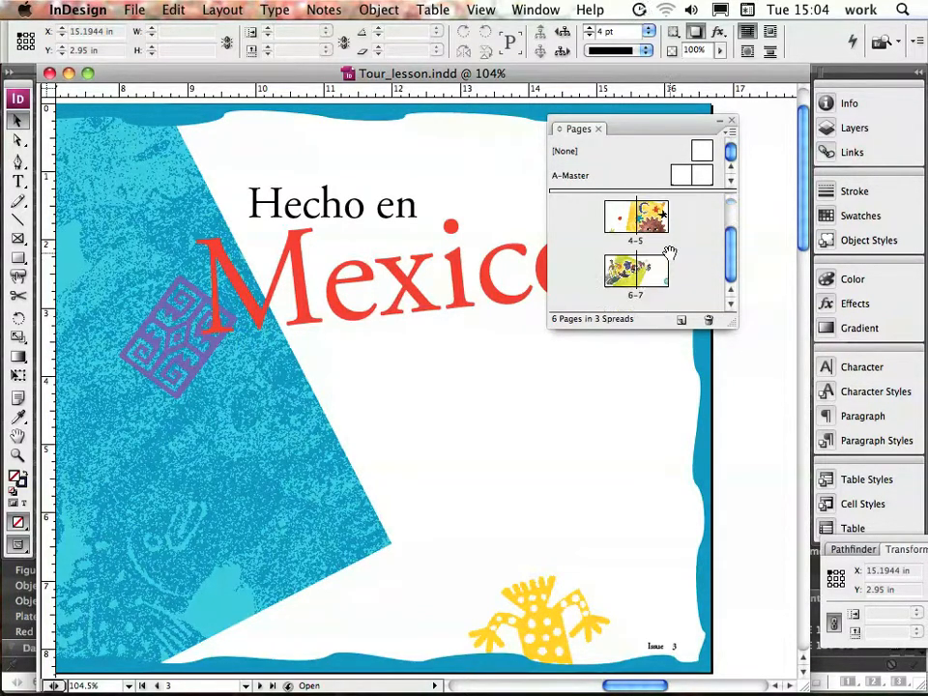
double_click(637, 296)
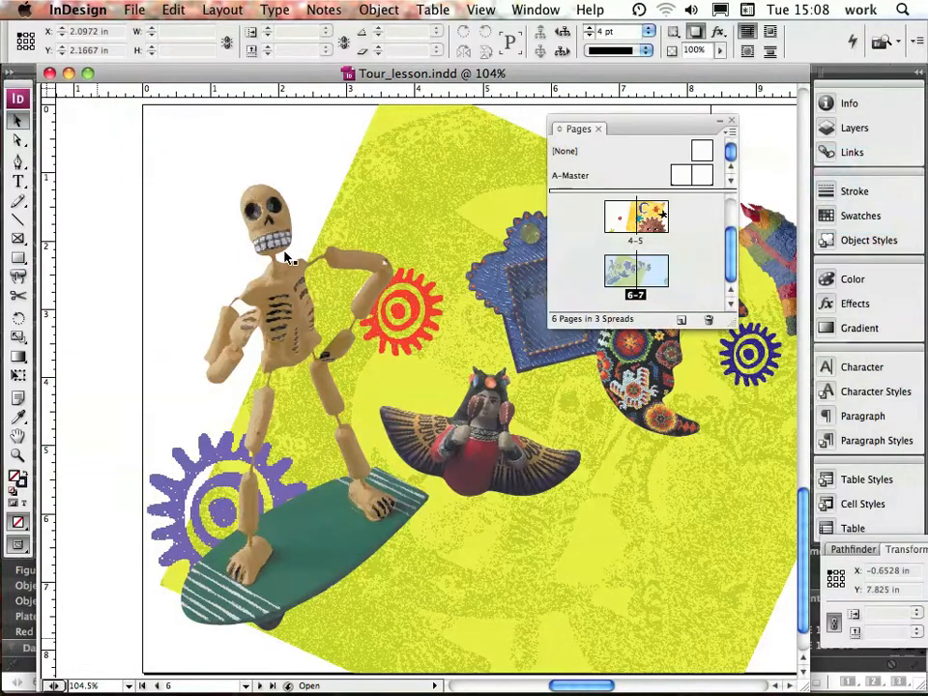
Step: Fit spread 6-7 in the window, and go to page 3 and fit it in the window
left_click(481, 10)
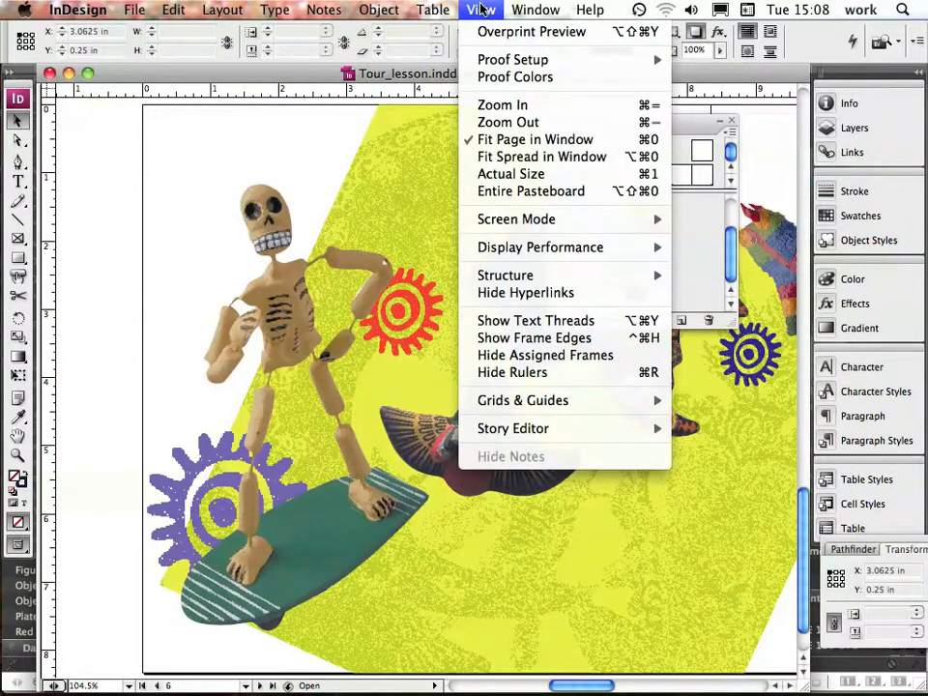
left_click(501, 157)
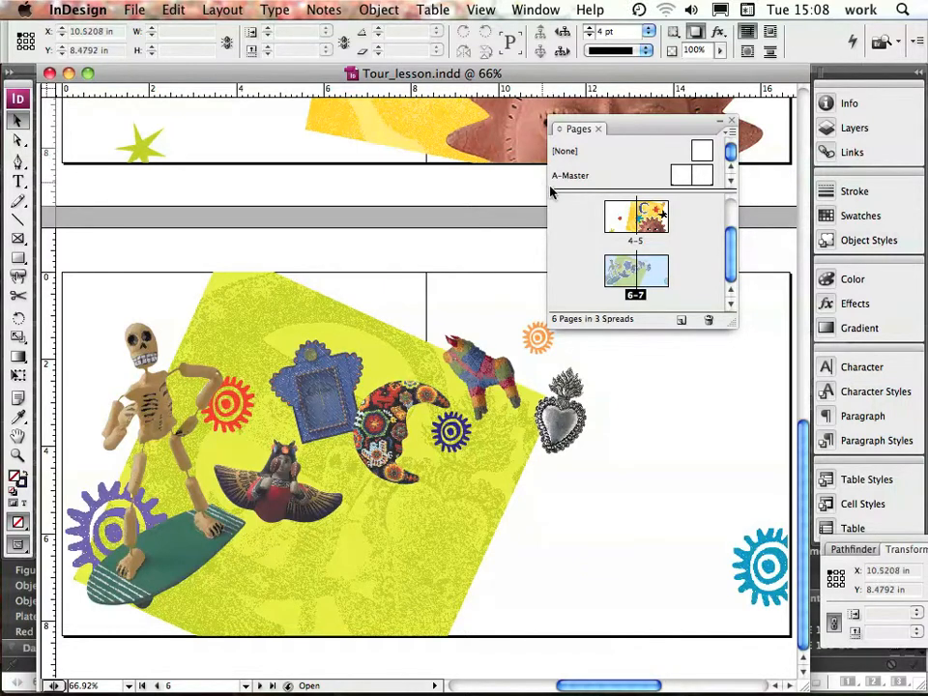
scroll(669, 245, "up", 2)
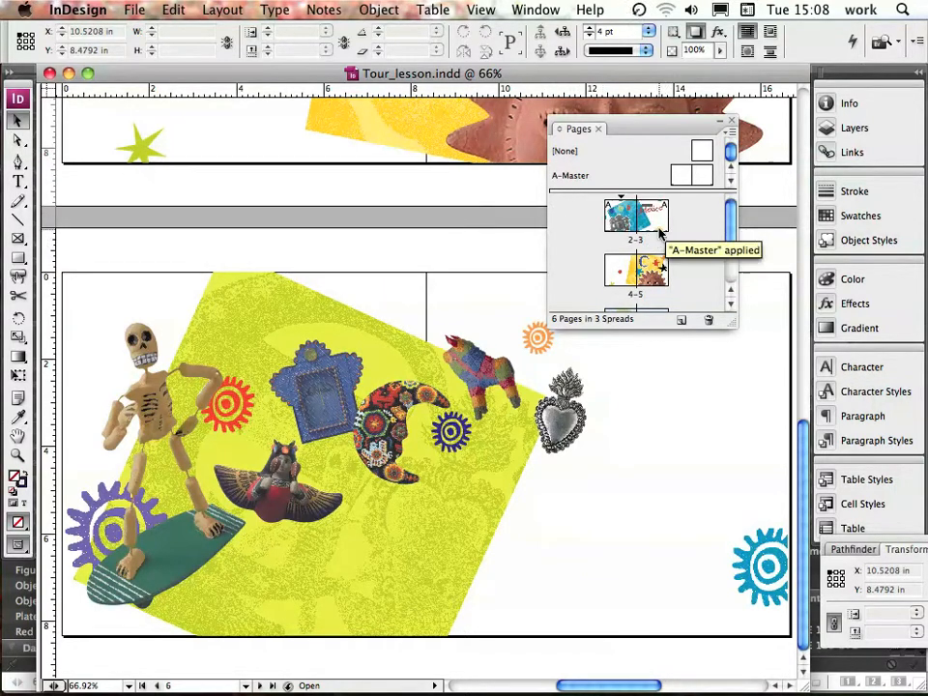
double_click(657, 226)
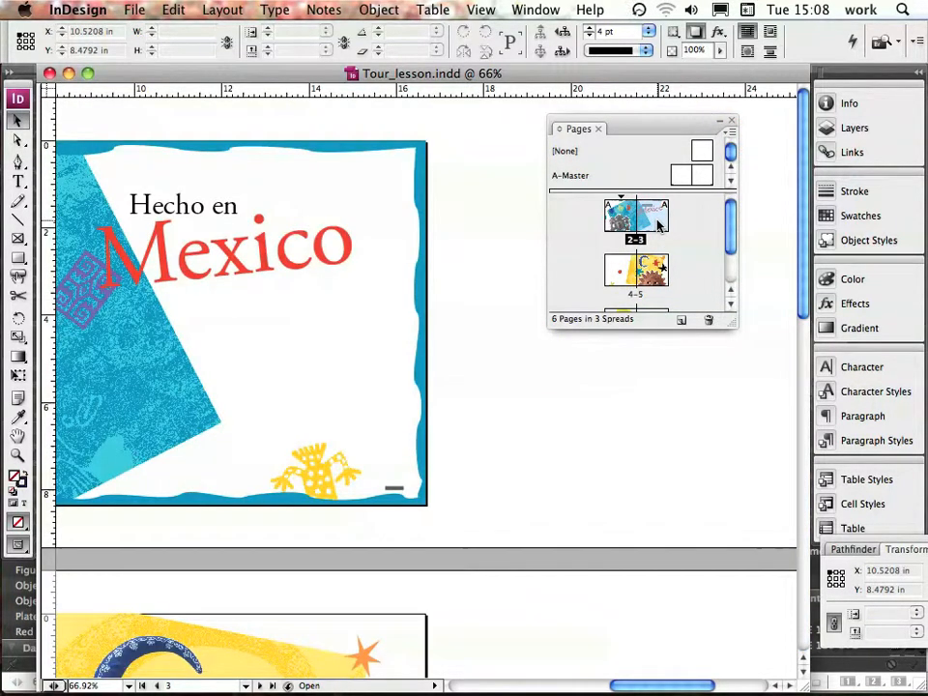
left_click(481, 9)
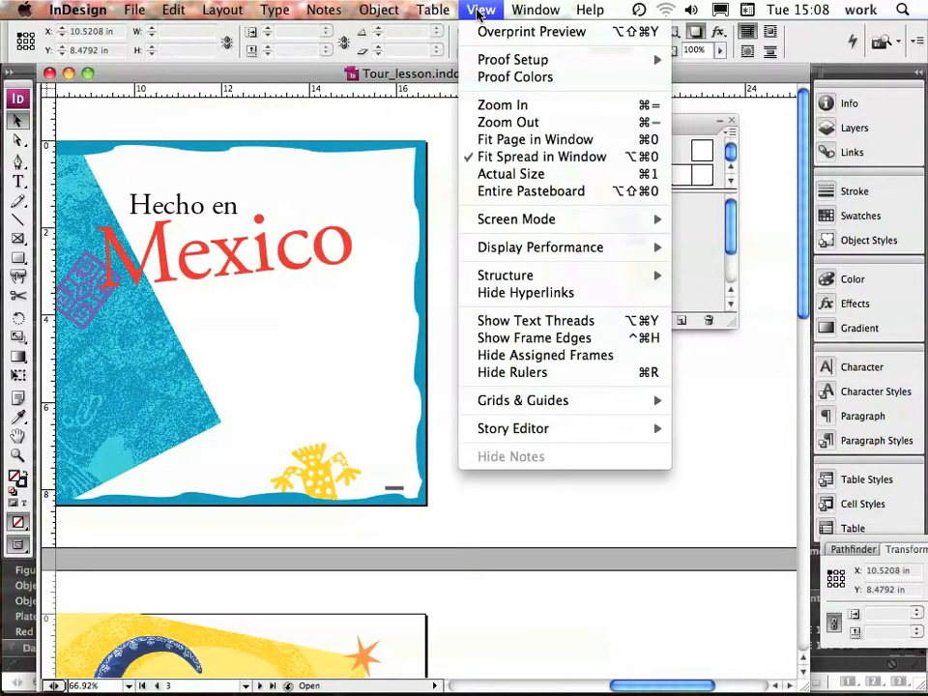
left_click(496, 141)
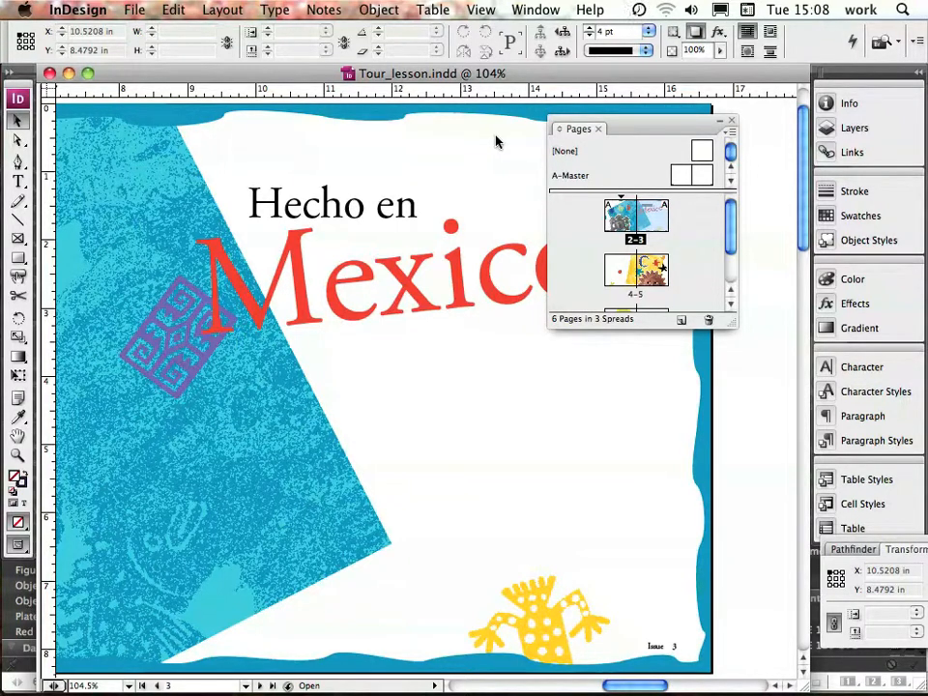
Step: View page 3 in Preview mode and in Bleed mode
left_click(21, 548)
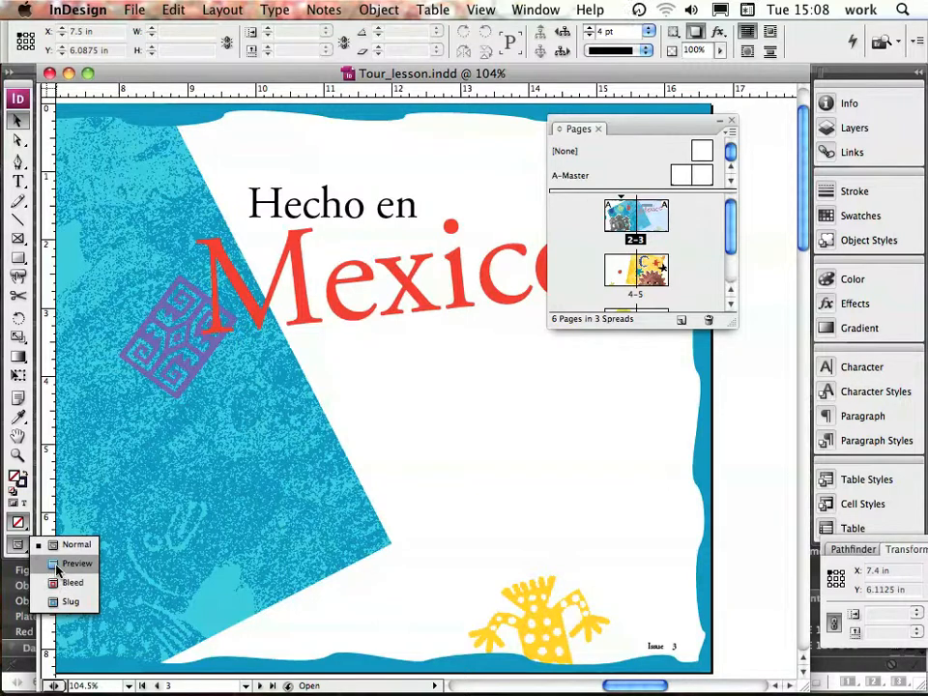
left_click(58, 563)
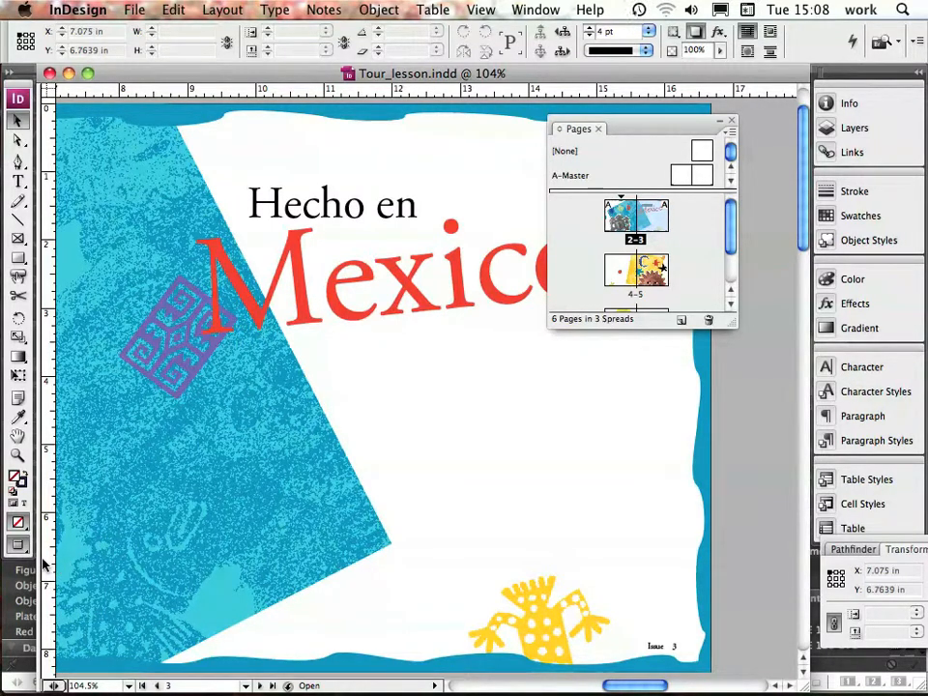
left_click(27, 549)
left_click(68, 584)
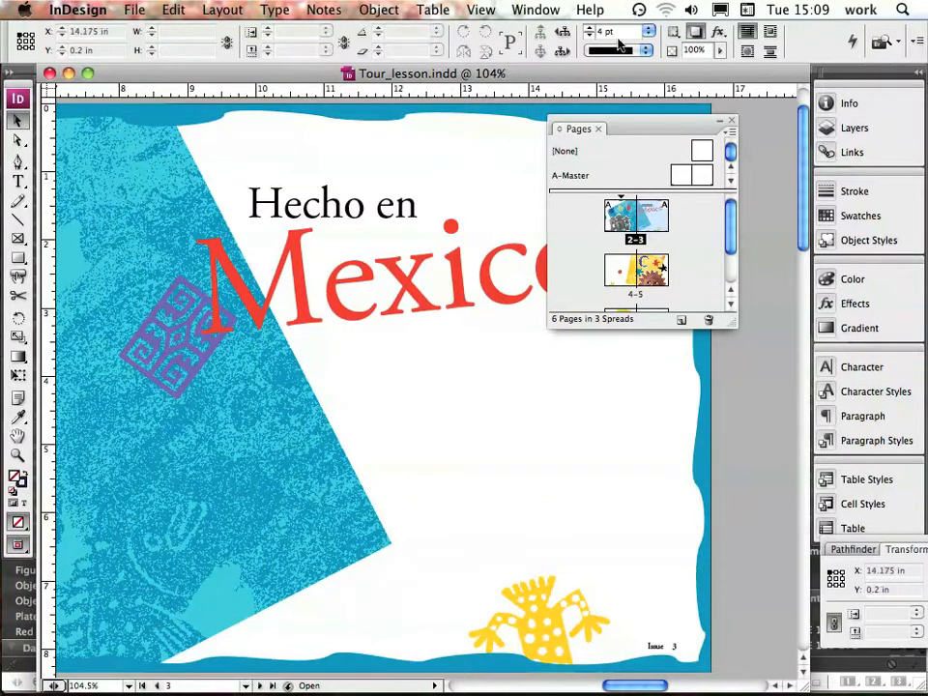
Step: Fit spread 2-3 in the window, view it in Slug mode, and return to Normal mode
left_click(482, 11)
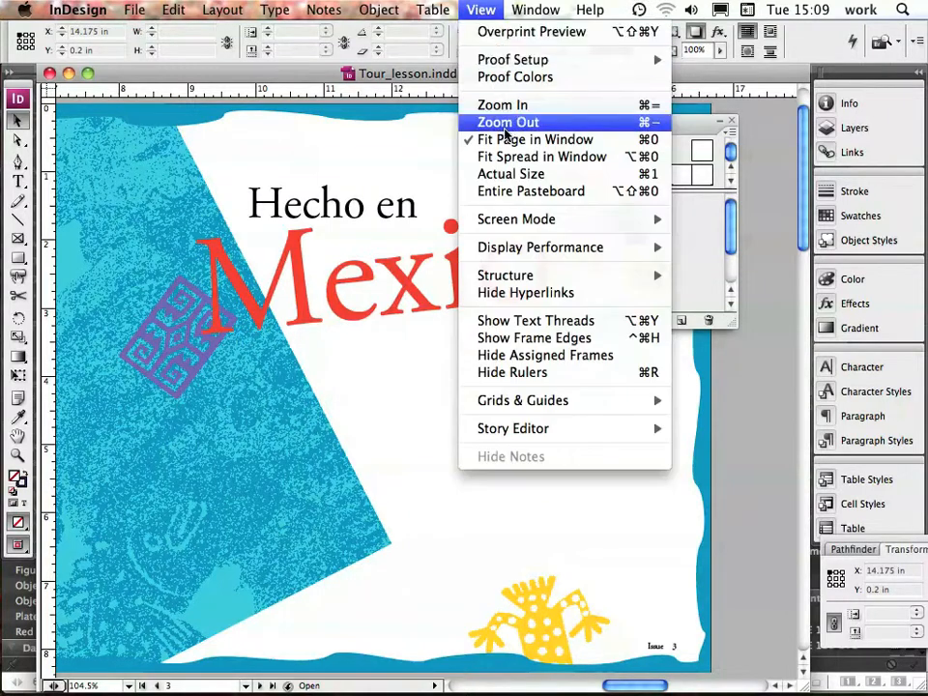
left_click(509, 164)
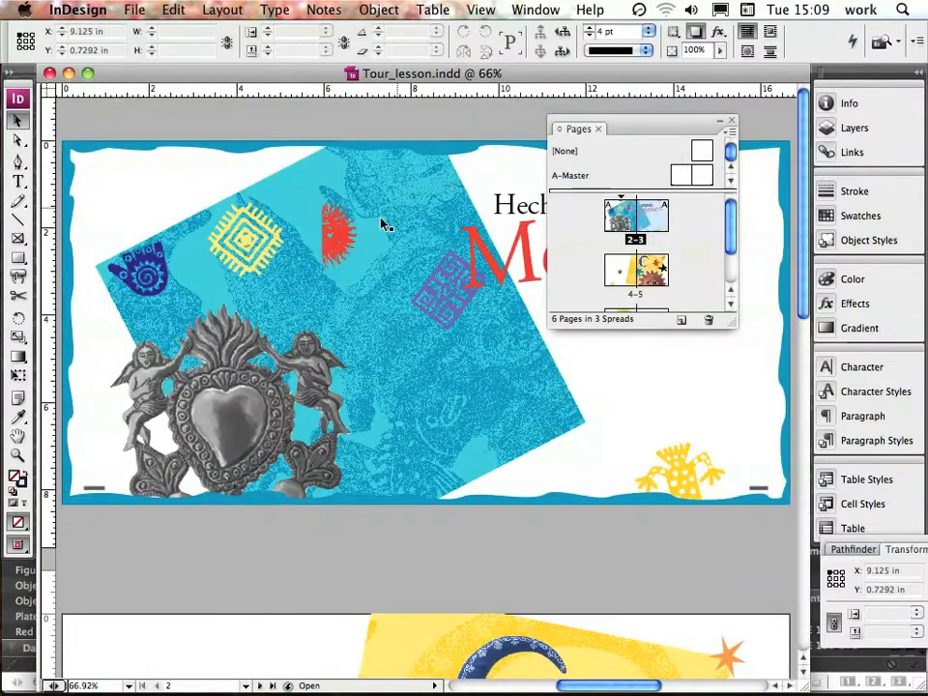
left_click_drag(16, 548, 57, 594)
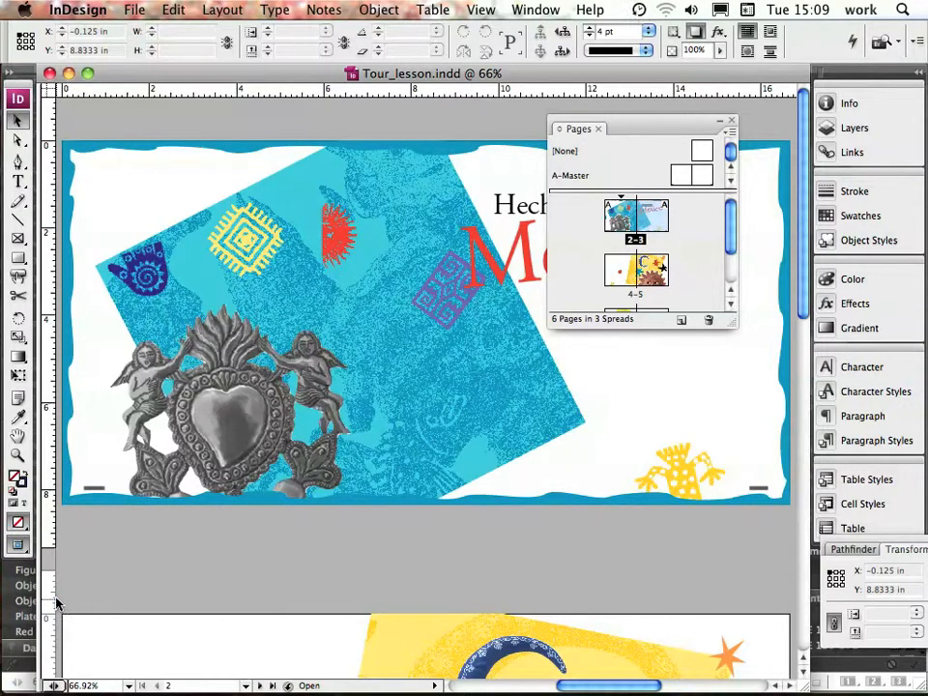
left_click_drag(17, 546, 64, 549)
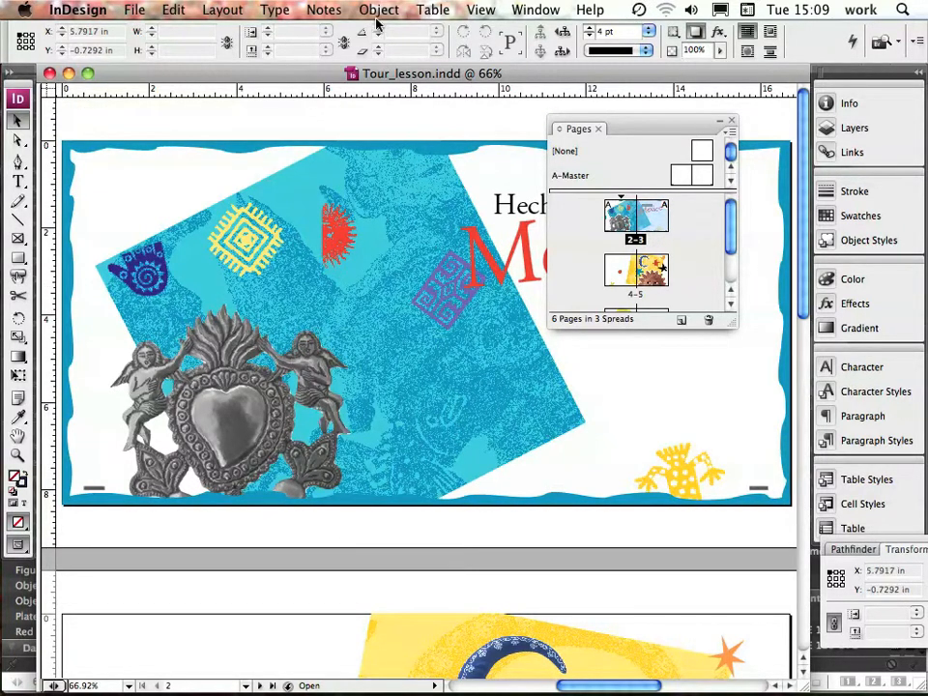
Step: Fit page 2 in the window and go to page 3 using the page thumbnails
left_click(480, 9)
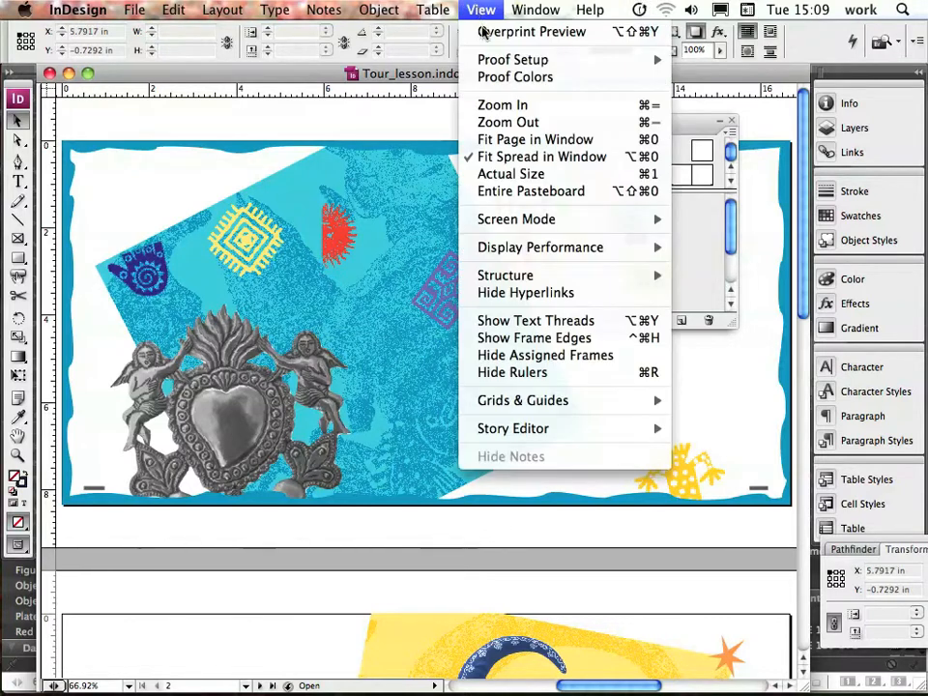
left_click(501, 143)
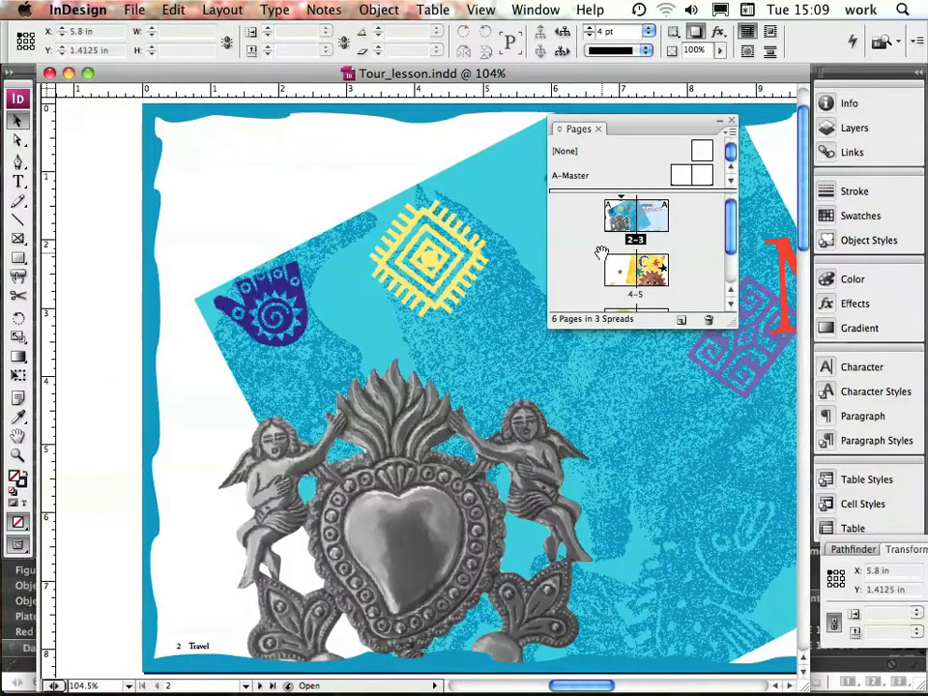
double_click(660, 230)
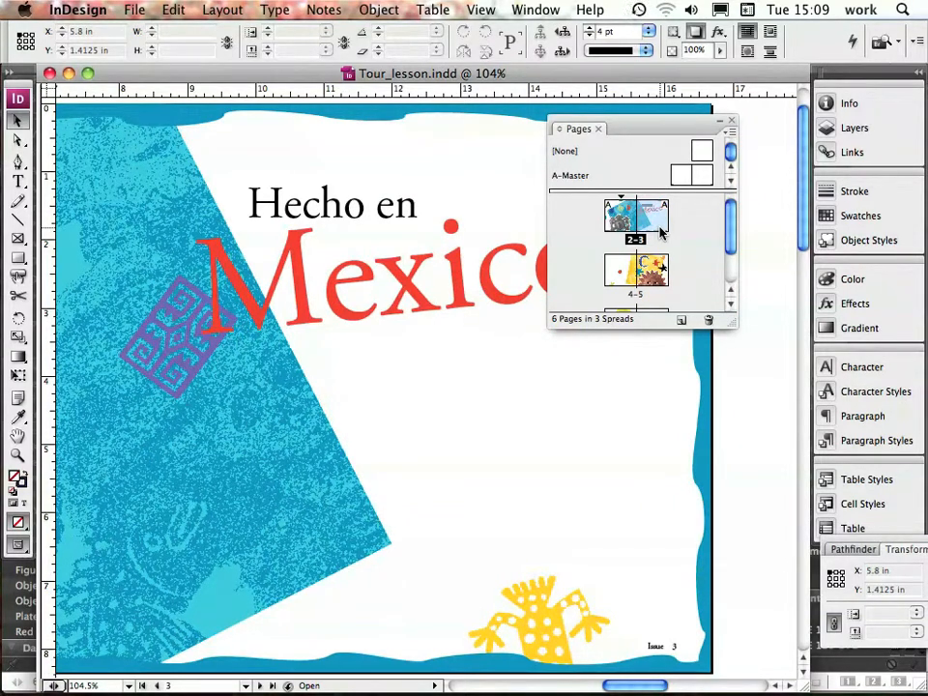
Step: Show the layout guides in the document
left_click(474, 11)
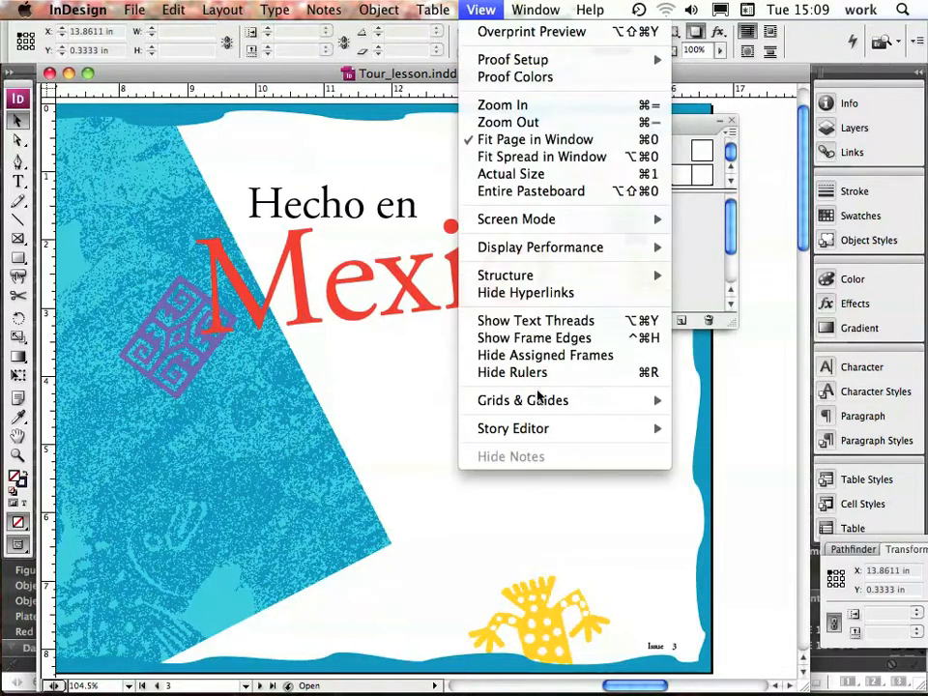
mouse_move(535, 399)
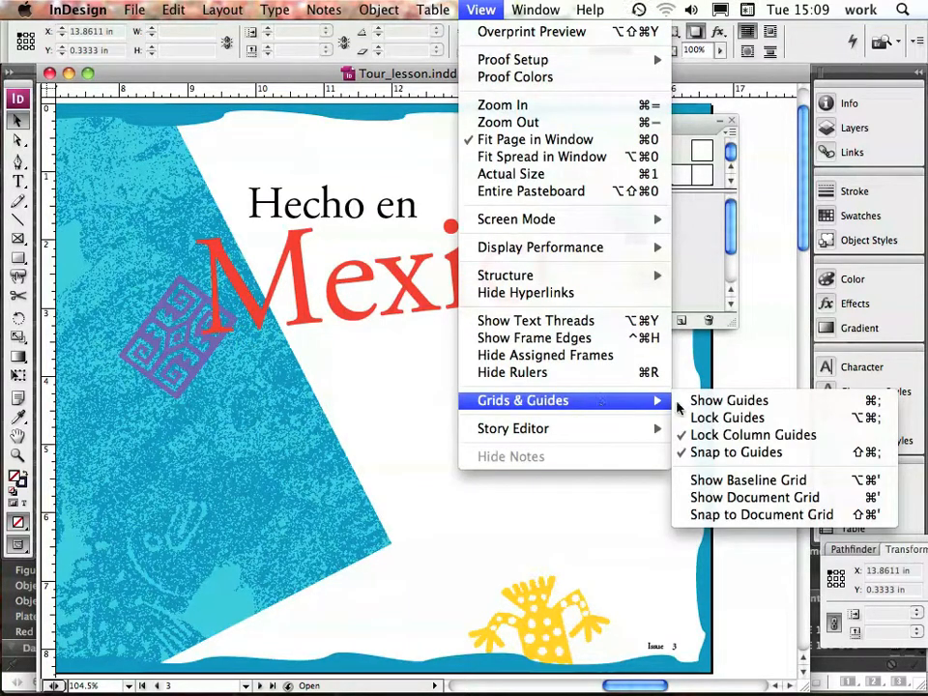
left_click(711, 403)
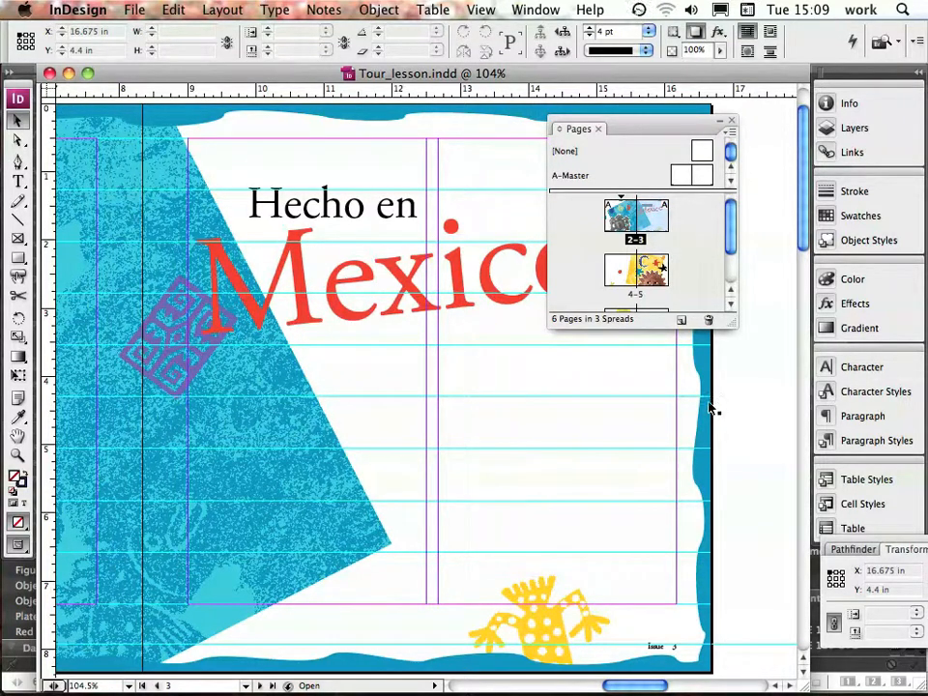
Step: Draw a text frame about 3.5 by 0.76 in below the title in page 3's second column, and enter "Exploring Mexican Folk Art"
left_click(17, 181)
left_click_drag(642, 129, 788, 116)
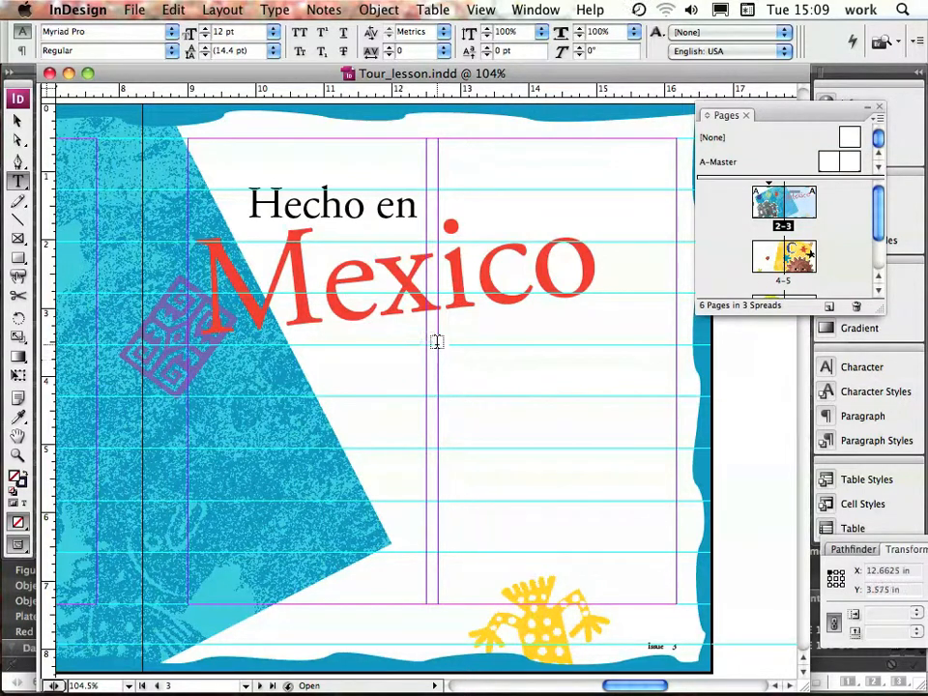
left_click_drag(438, 344, 678, 401)
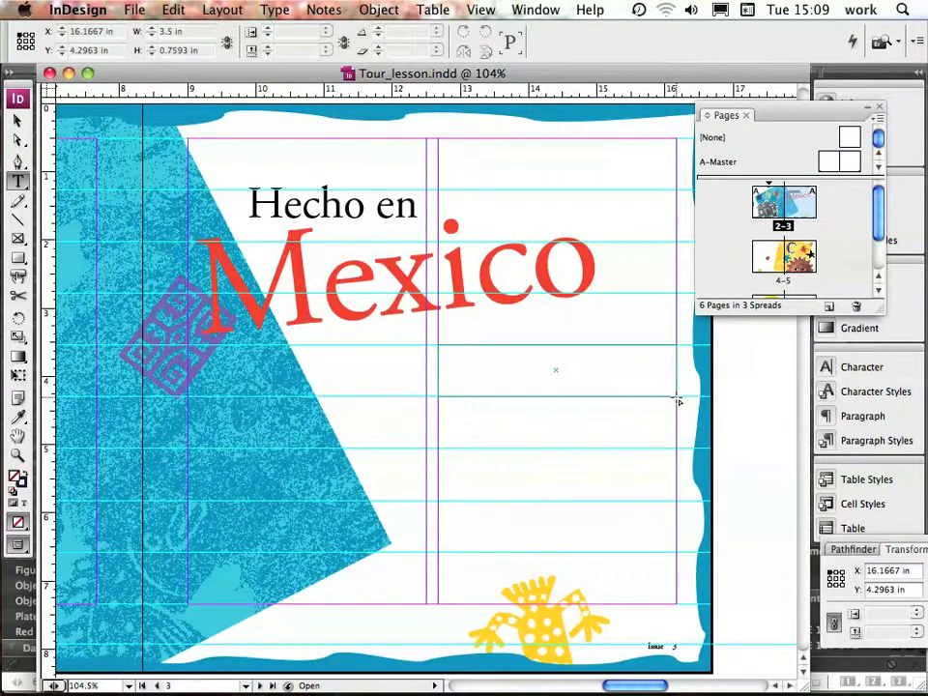
left_click(678, 394)
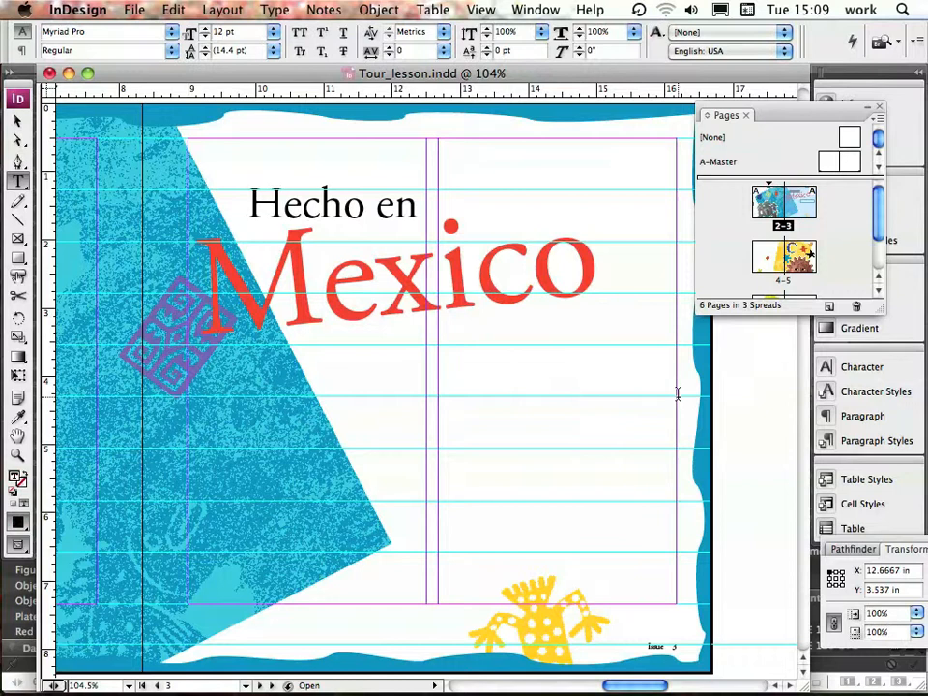
type("Exploring Mexi")
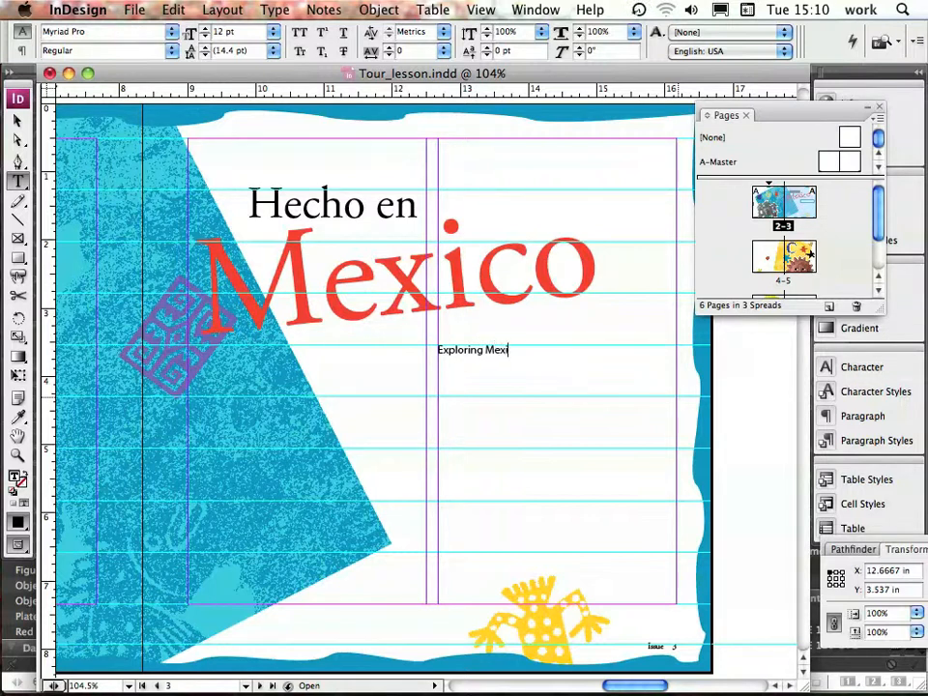
type("can Folk Art")
Step: Set all the text in the new subtitle frame to Adobe Garamond Pro Regular
left_click(174, 10)
left_click(201, 253)
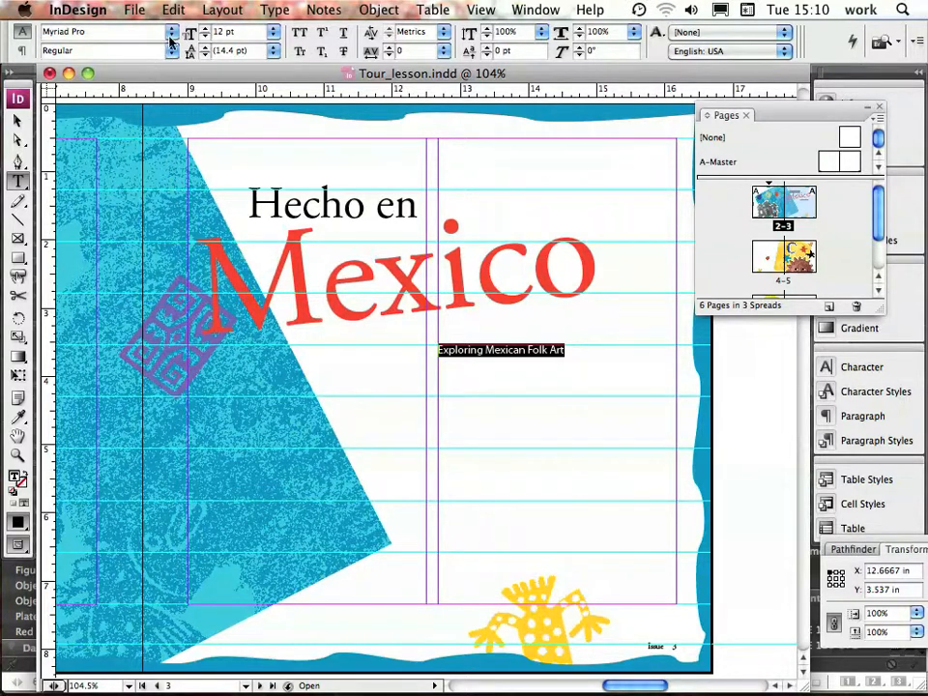
left_click(172, 32)
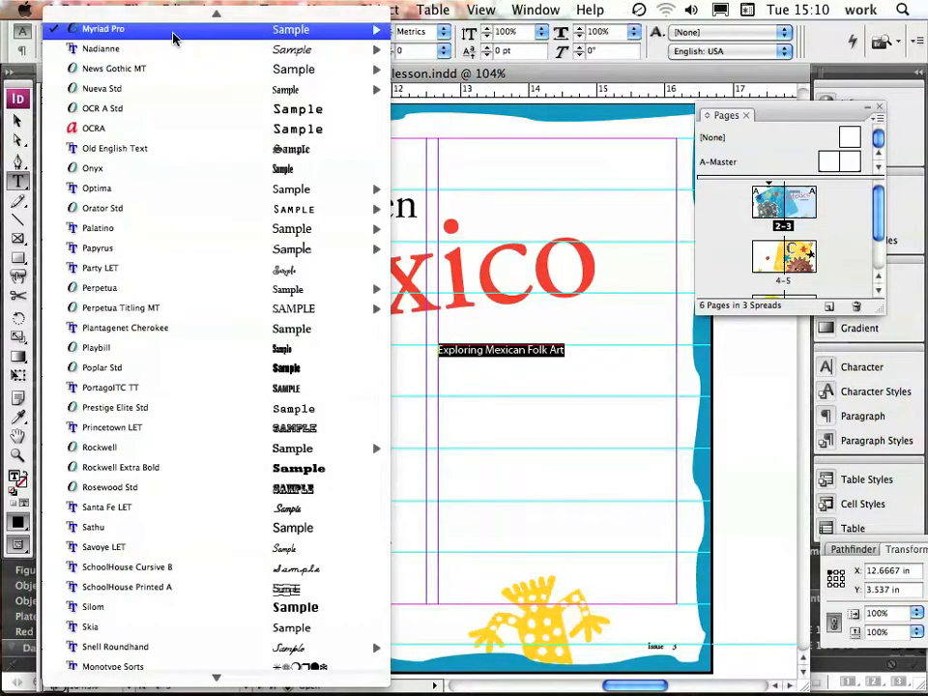
mouse_move(176, 12)
mouse_move(154, 48)
mouse_move(147, 19)
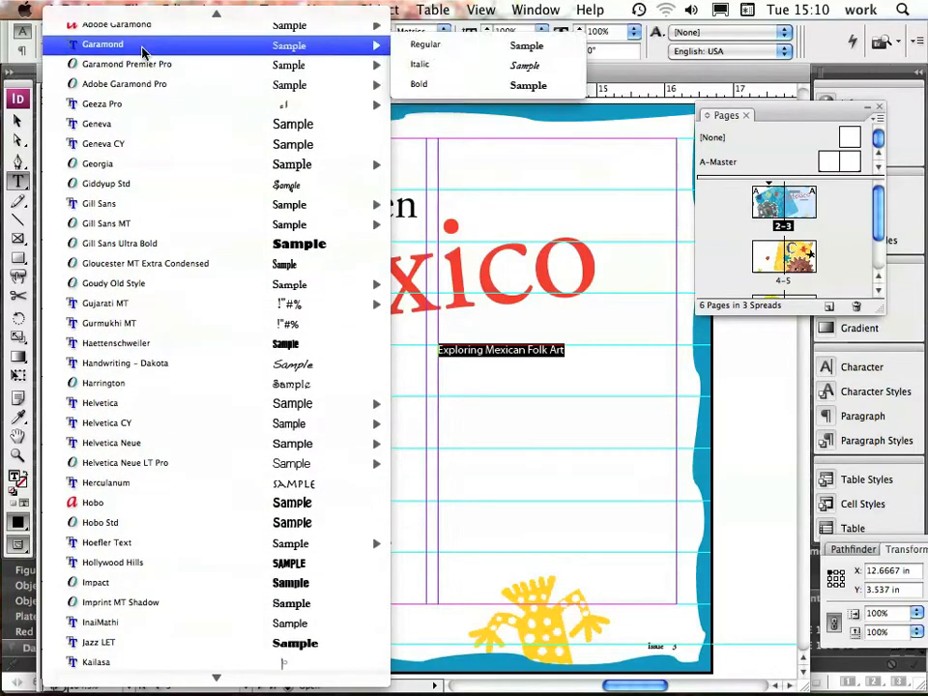
mouse_move(143, 85)
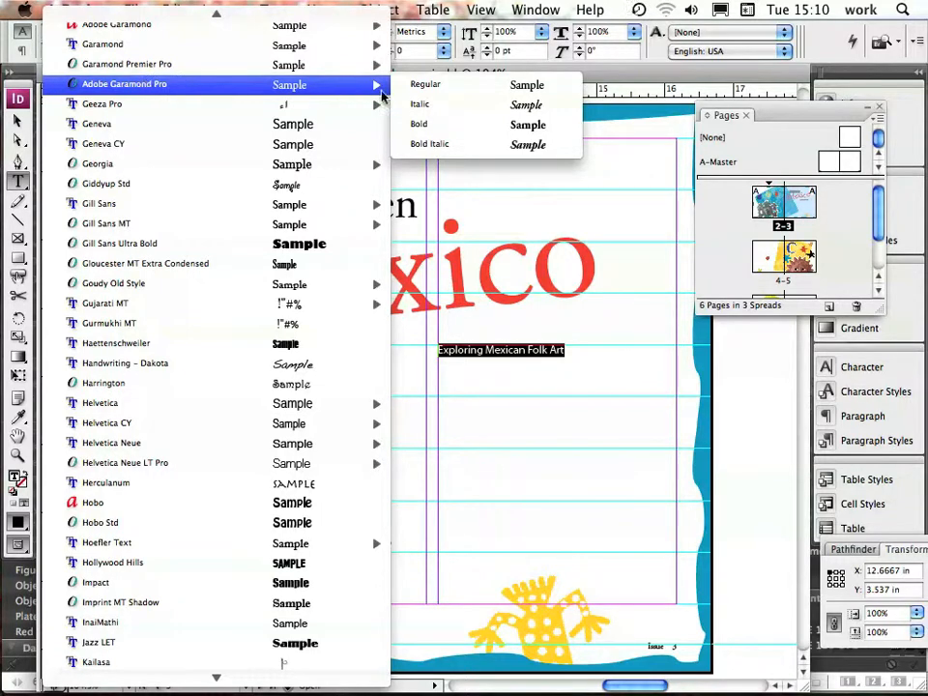
left_click(458, 87)
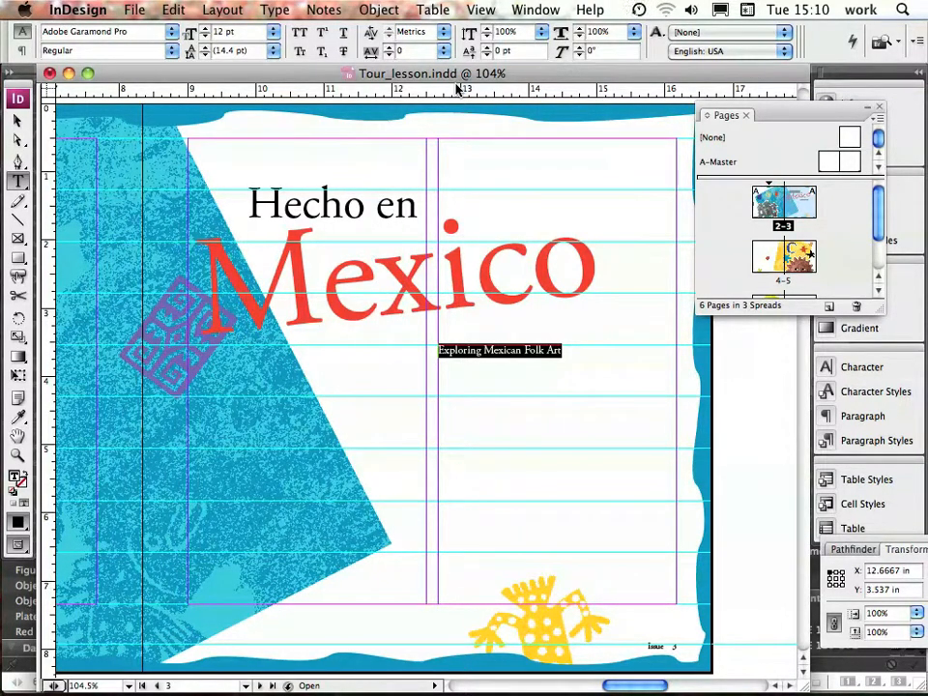
Step: Set the subtitle's font size to 18 pt and deselect the text
left_click(274, 35)
left_click(256, 151)
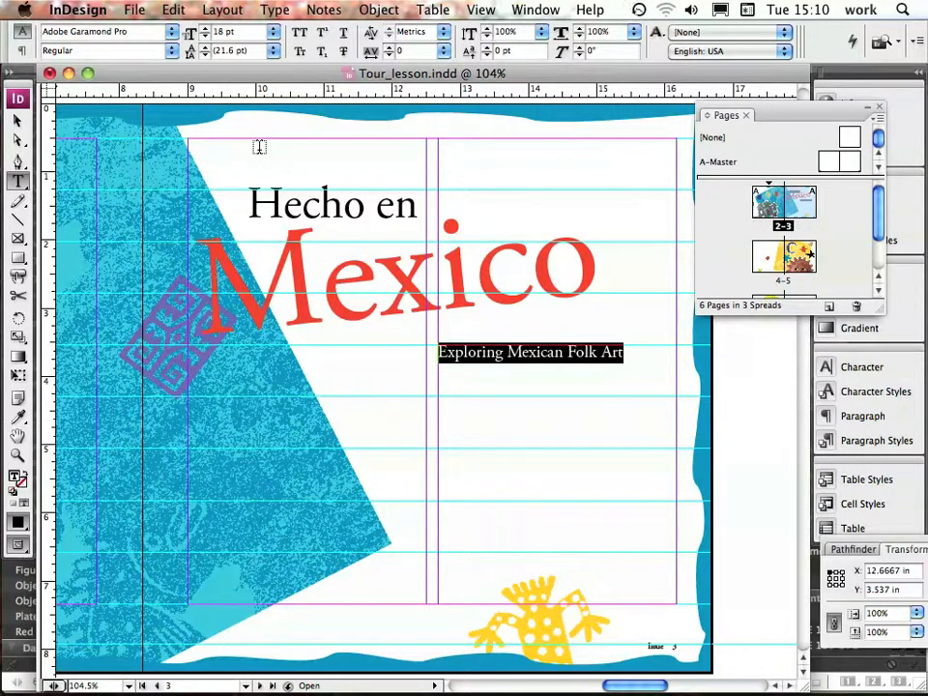
left_click(180, 10)
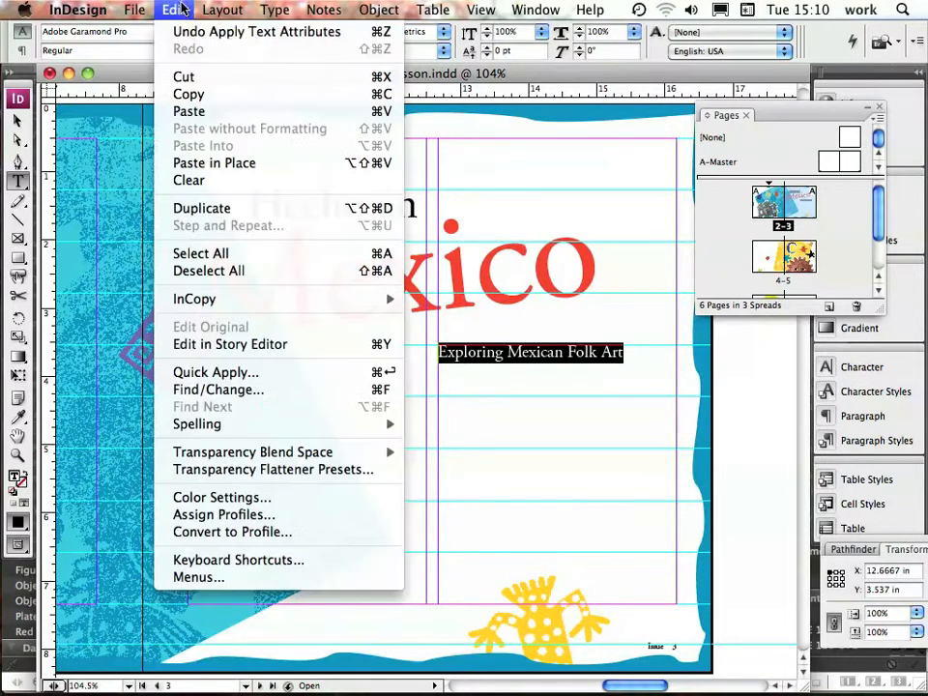
left_click(209, 271)
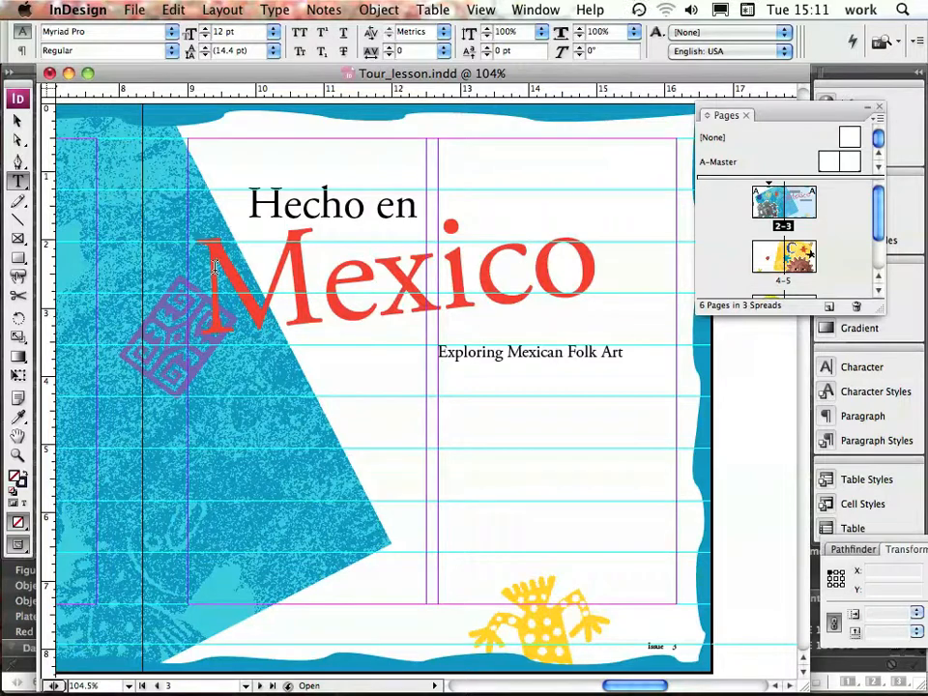
Step: Place the article text about vacationing in Oaxaca in page 3's first column, starting at the guide near 4.3 in
left_click(134, 10)
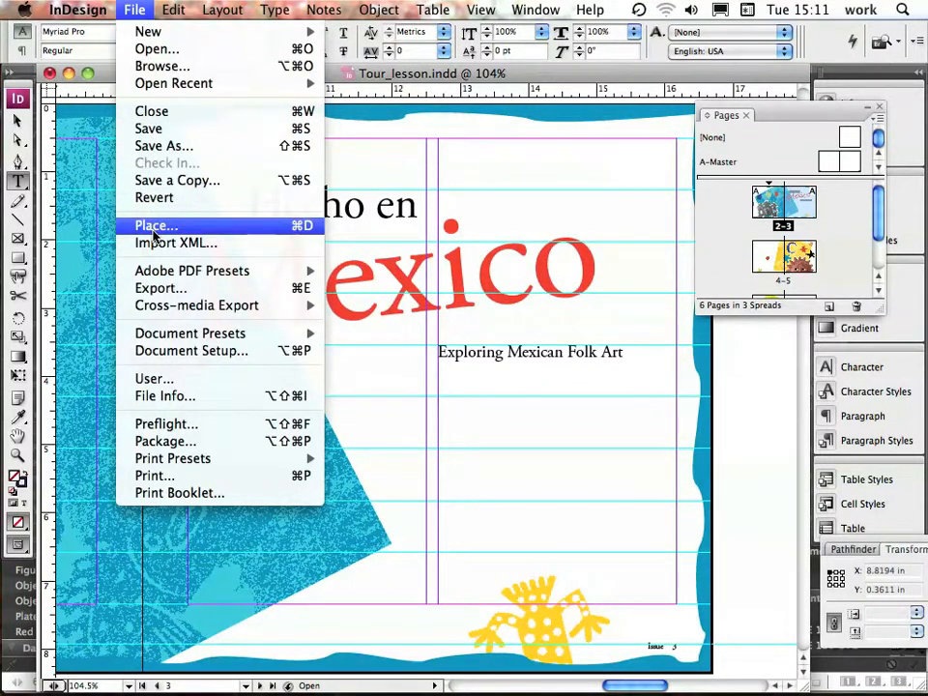
left_click(155, 225)
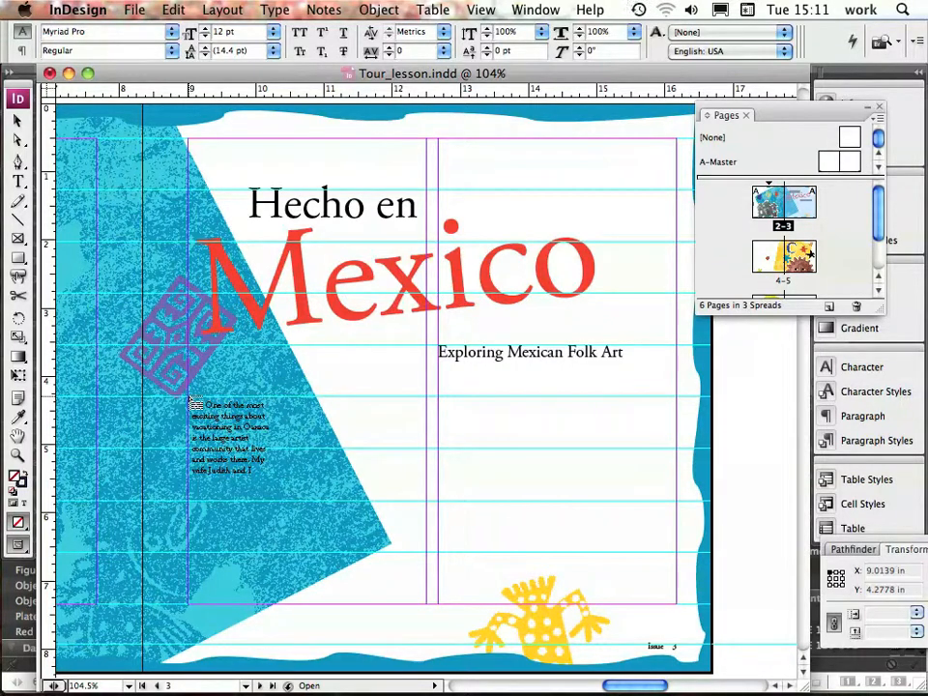
left_click(192, 400)
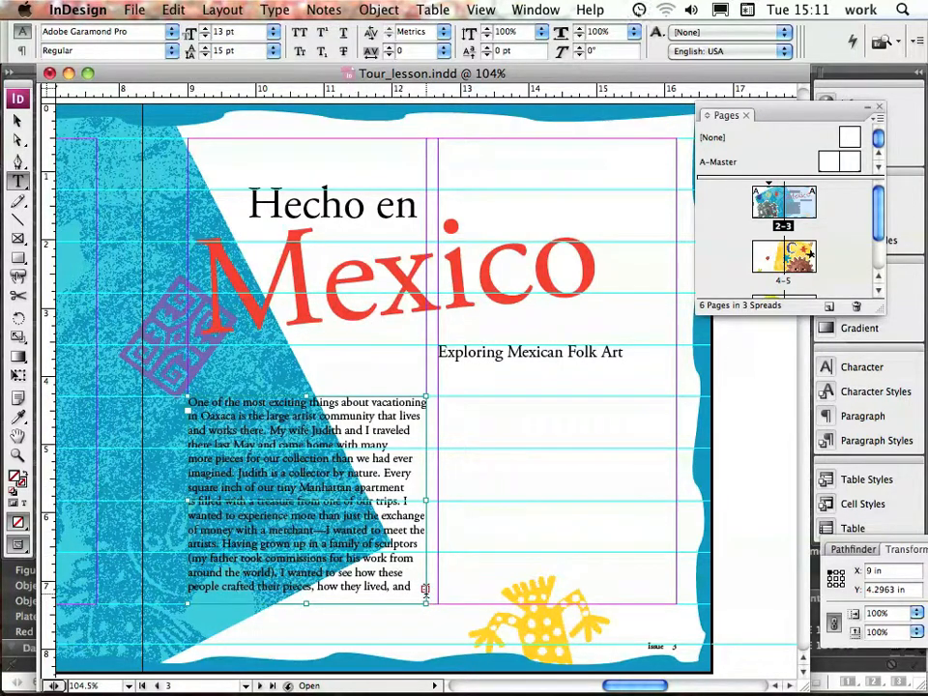
Step: Thread the overset text from page 3's first-column frame into the second column, starting at the guide near 4.3 in
left_click(16, 120)
left_click(426, 588)
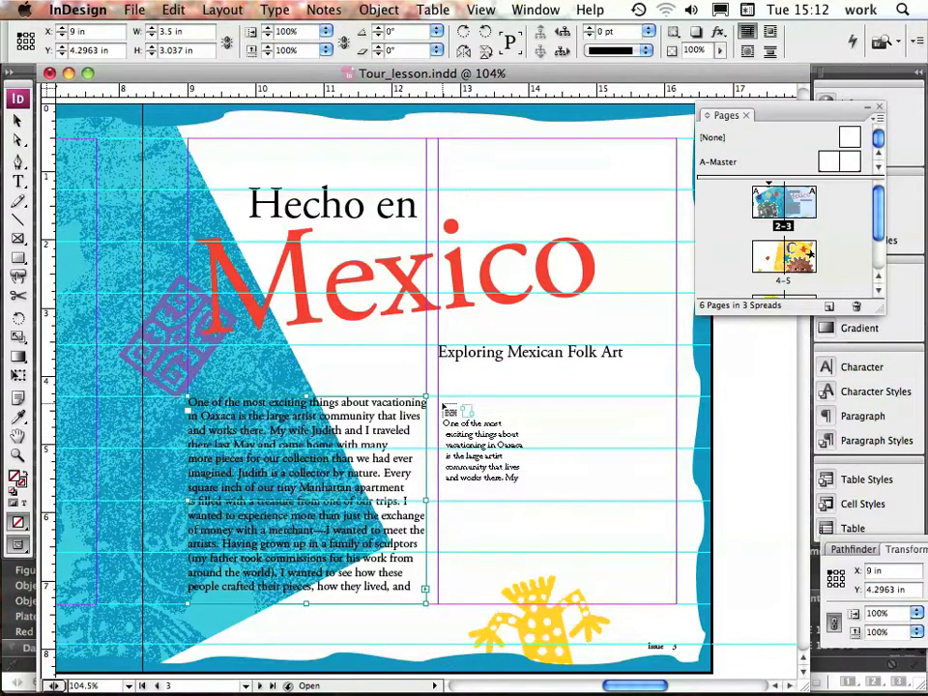
left_click(442, 400)
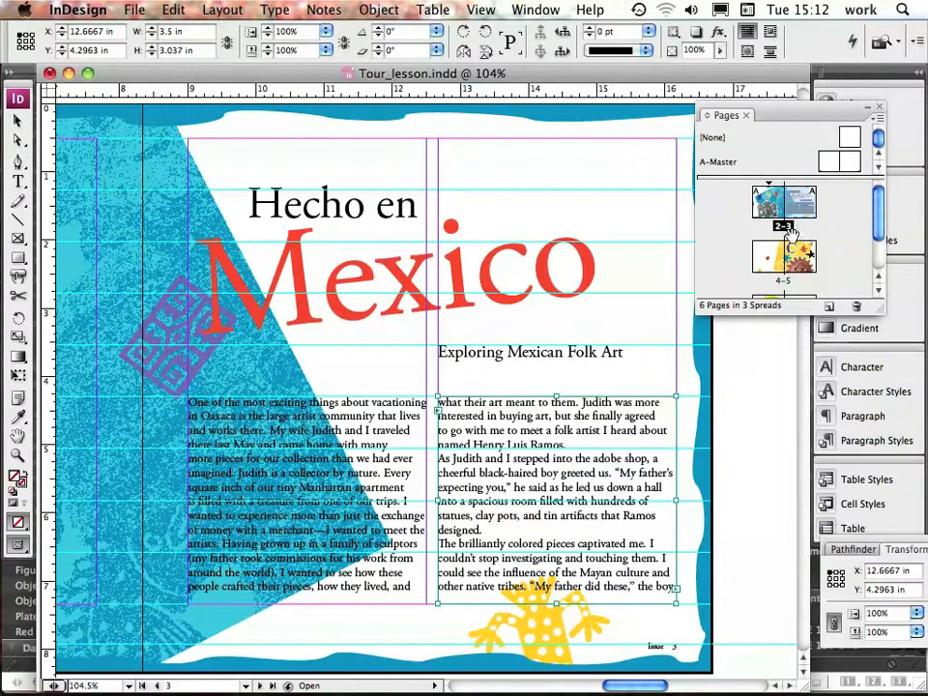
Step: Continue the threaded article text on page 4, filling the first and second columns from the top margin
double_click(771, 263)
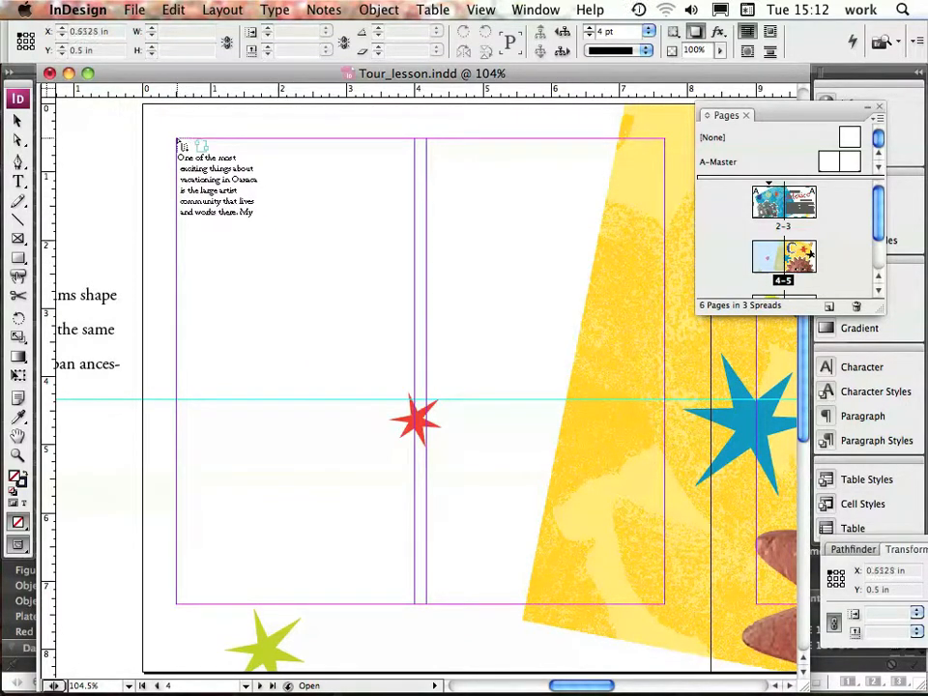
left_click(178, 143)
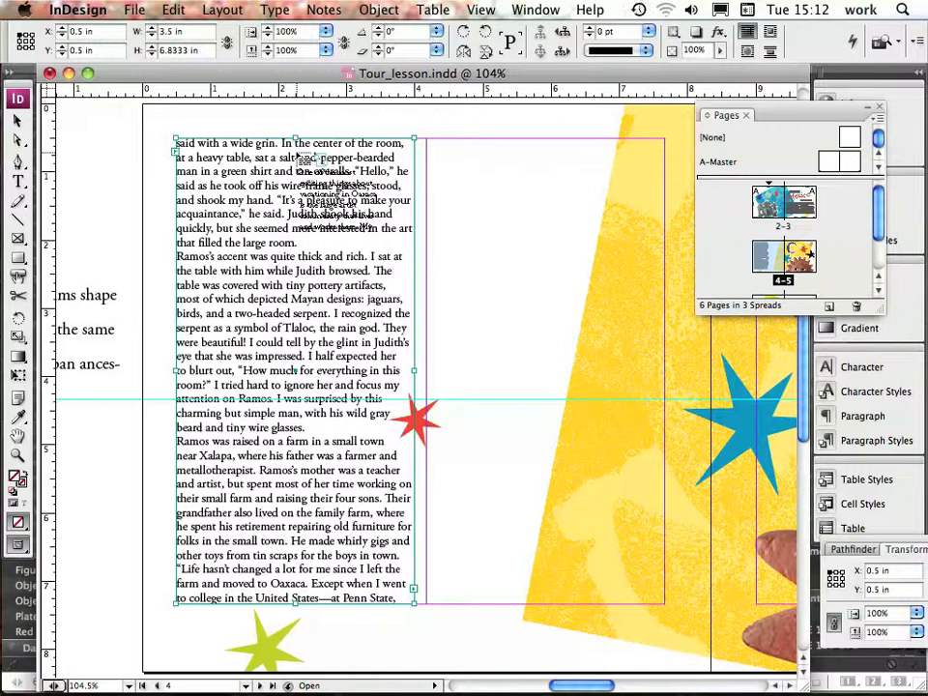
left_click(429, 143)
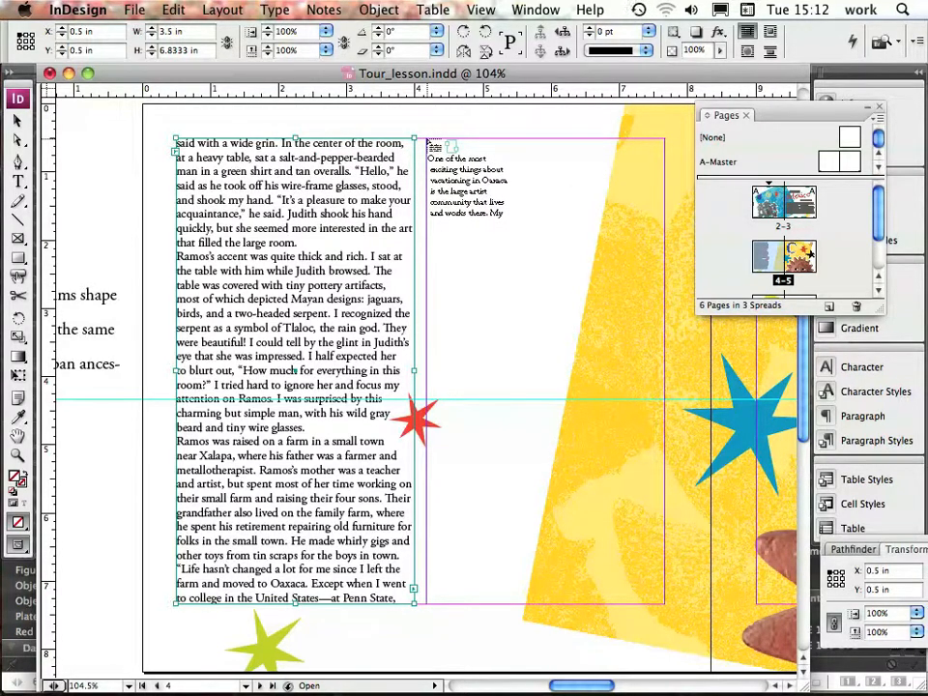
left_click(426, 141)
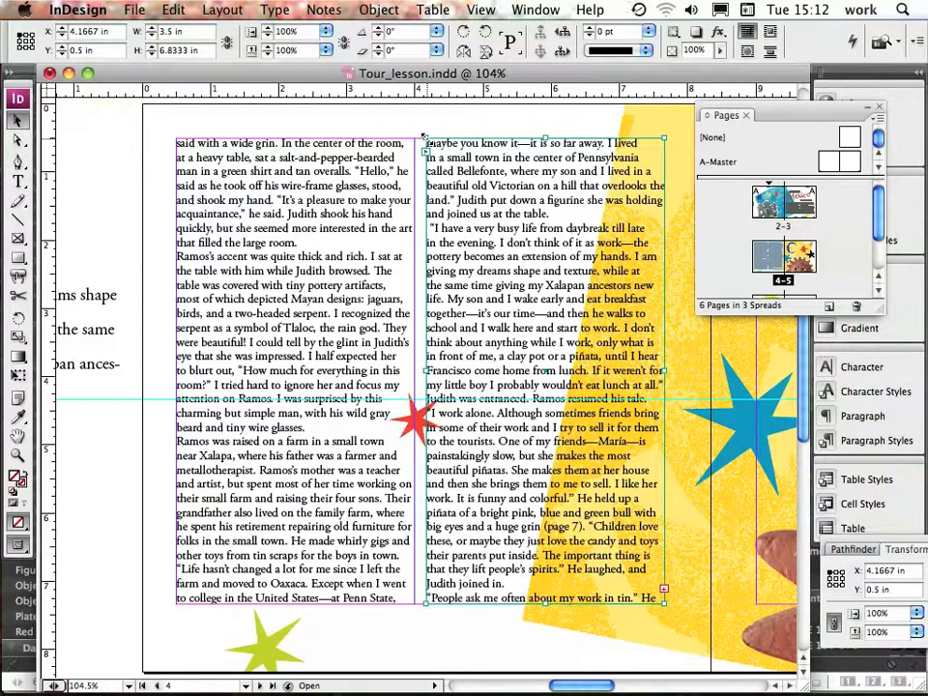
Step: Thread the remaining article text from page 4's second column into both columns of page 7, starting at the guide near 4.47 in
left_click(665, 592)
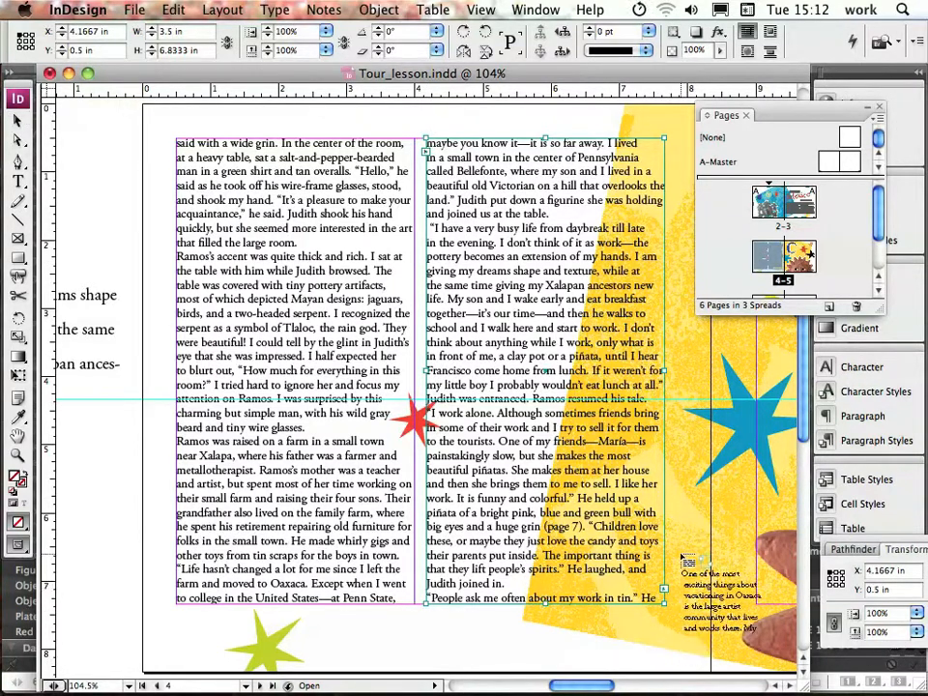
double_click(802, 259)
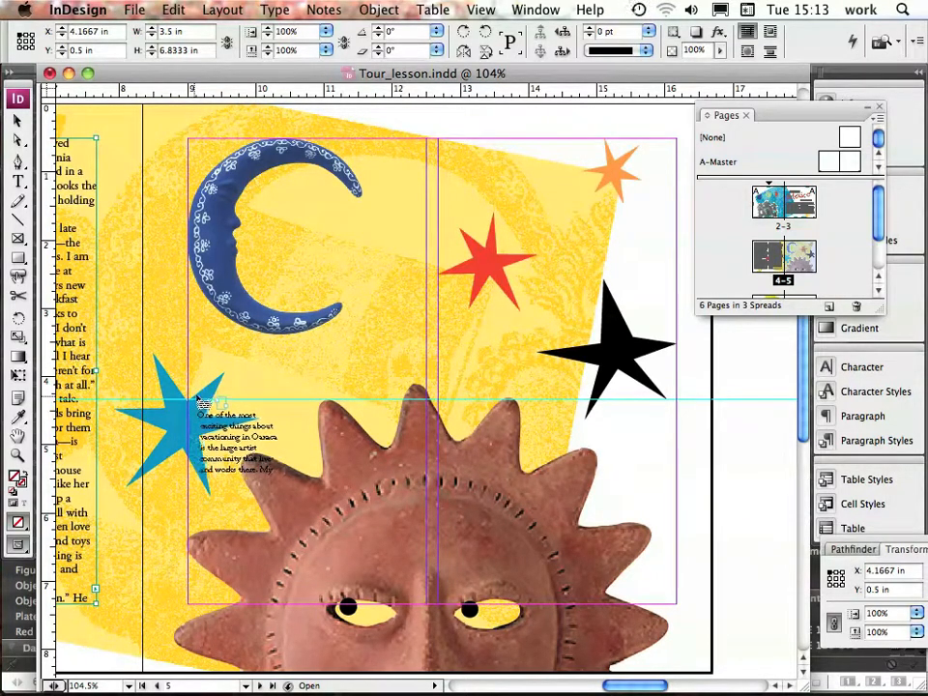
key("alt+Page_Down")
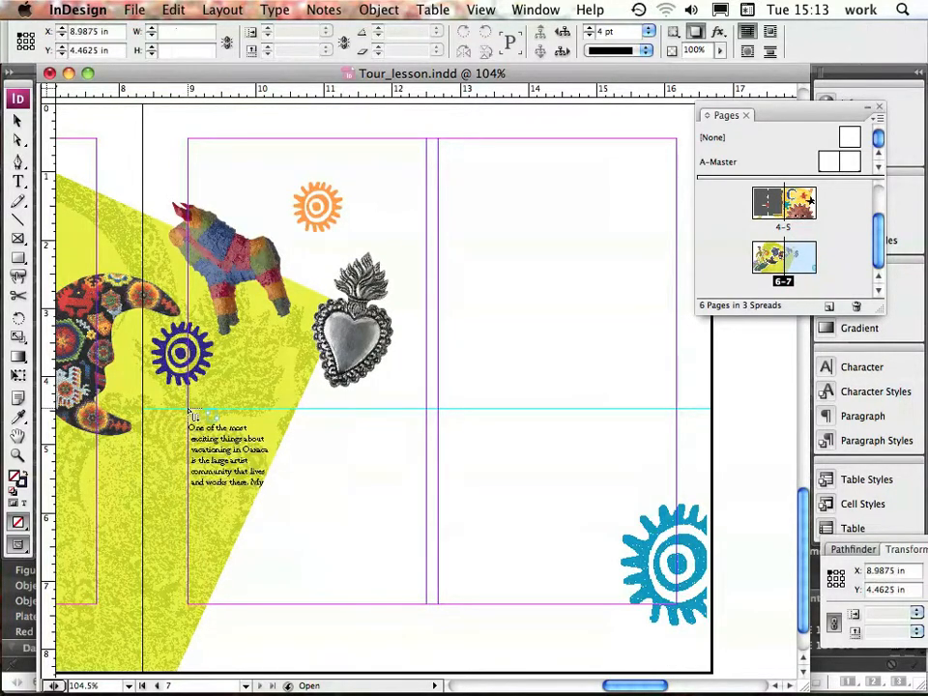
left_click(190, 413)
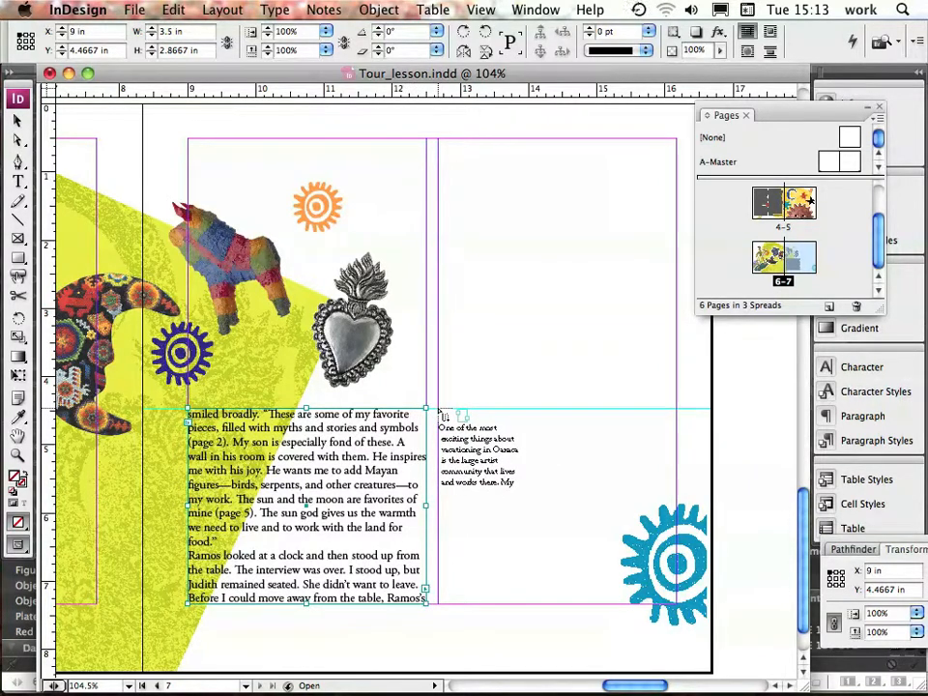
left_click(440, 413)
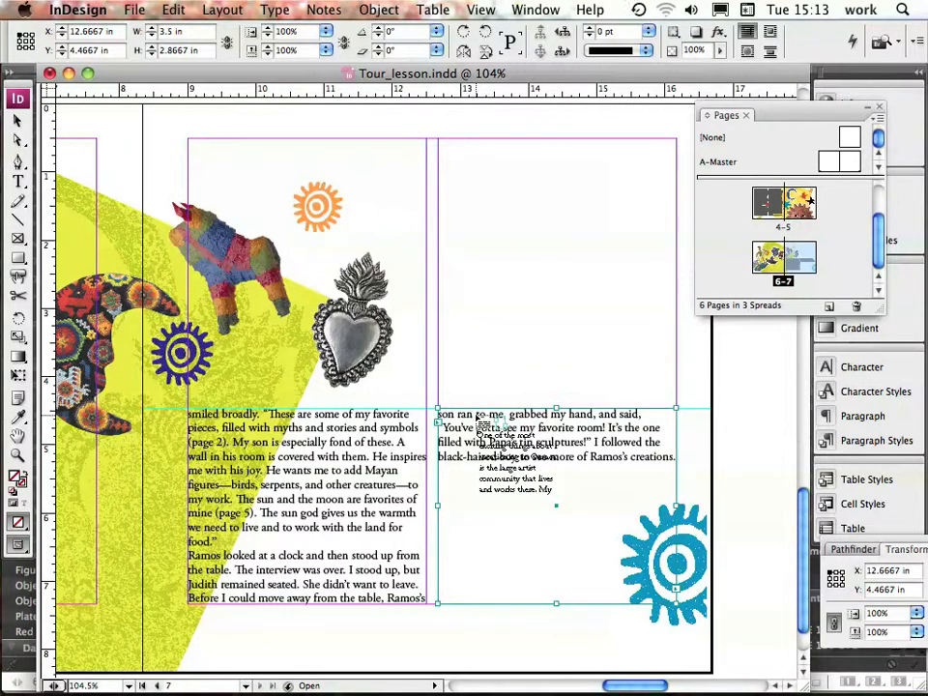
Step: Save the document, switch to the Selection tool and fit page 7 in the window
left_click(133, 11)
left_click(154, 129)
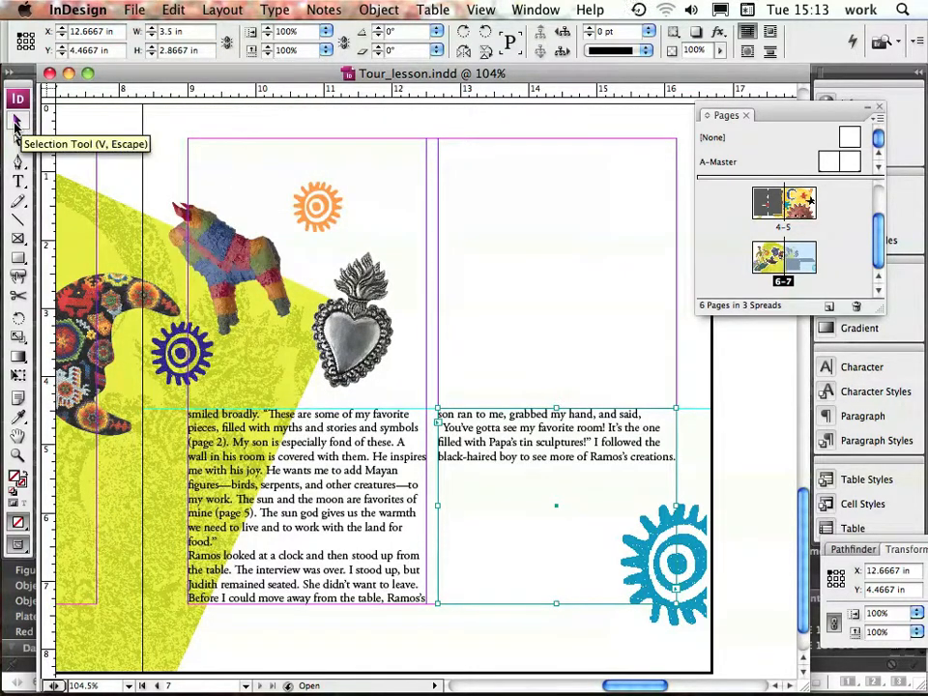
left_click(14, 123)
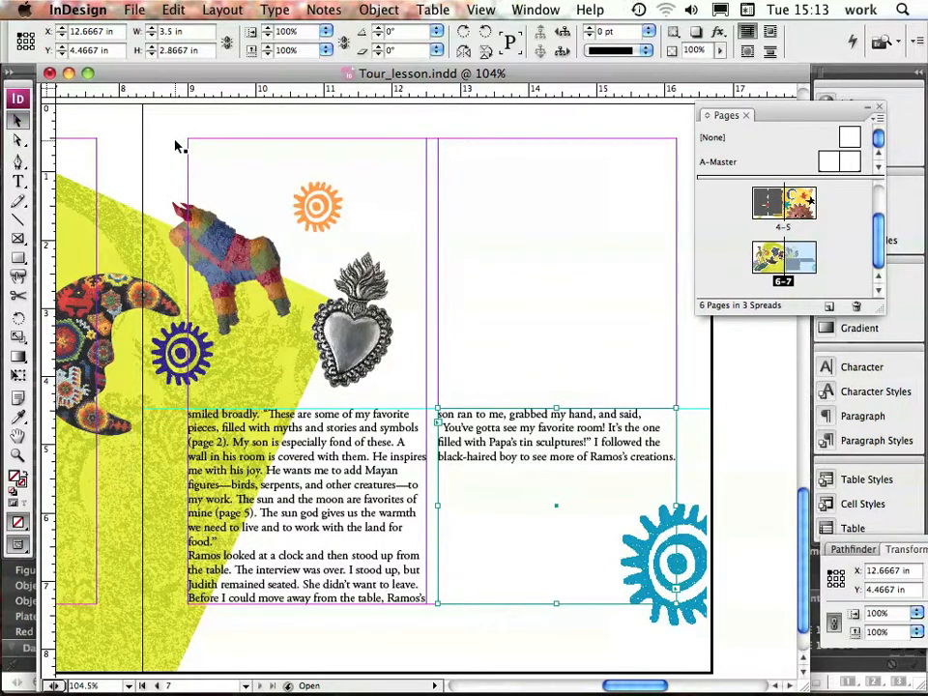
left_click(481, 10)
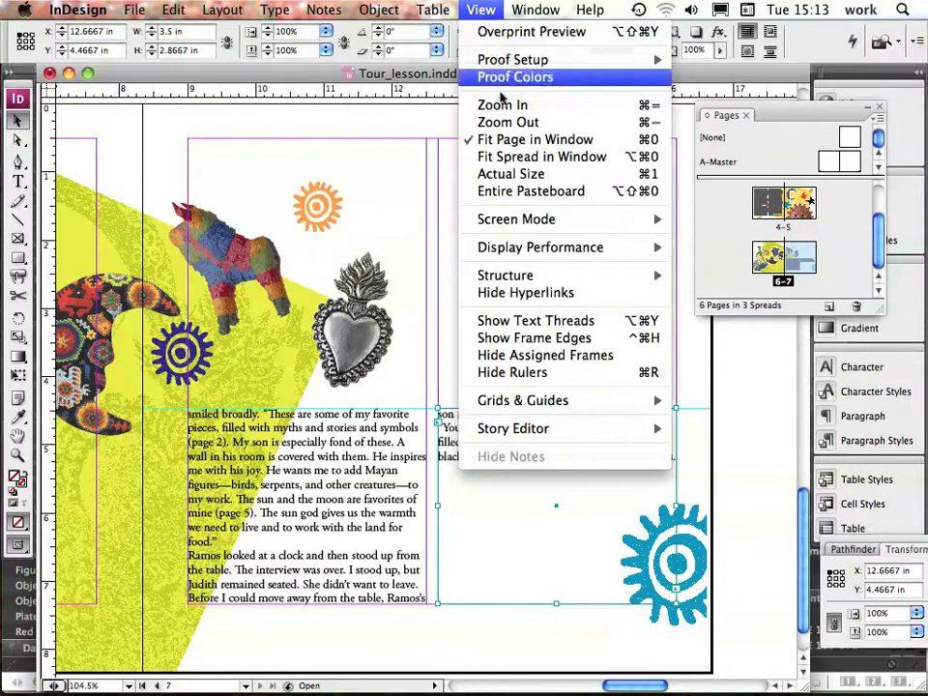
left_click(499, 138)
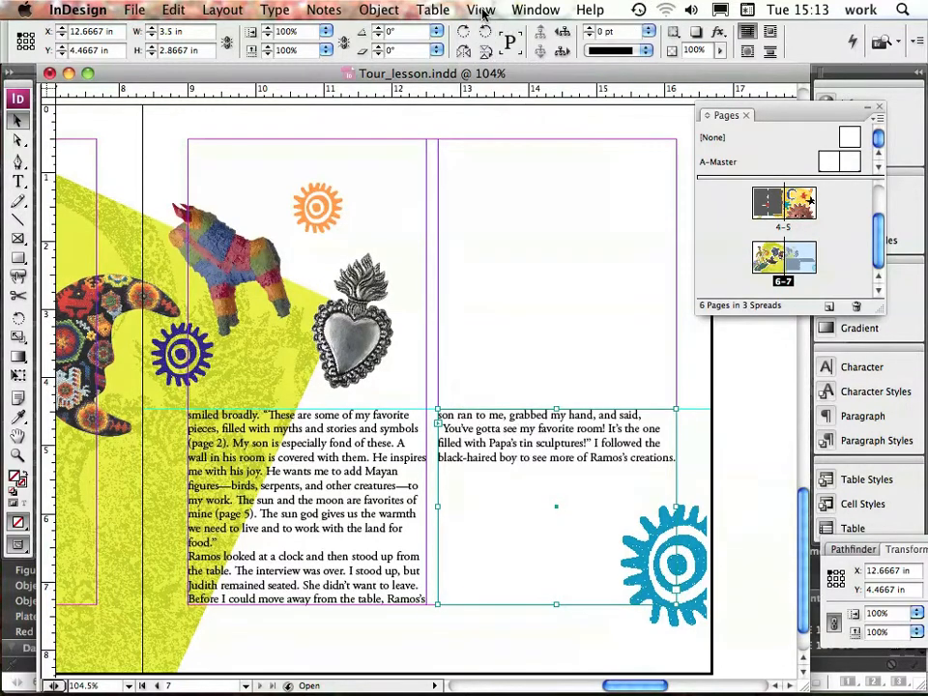
left_click(481, 9)
left_click(475, 8)
Step: Move the "I am giving my dreams shape" quote frame from the pasteboard onto page 4, centred at X 4 in and Y 3 in
left_click(246, 687)
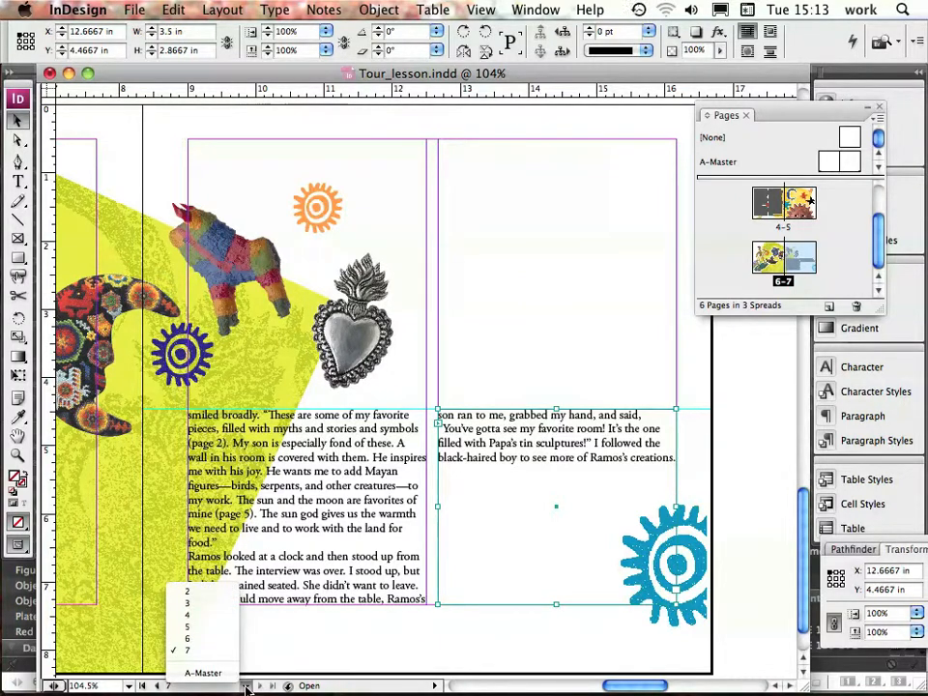
left_click(201, 615)
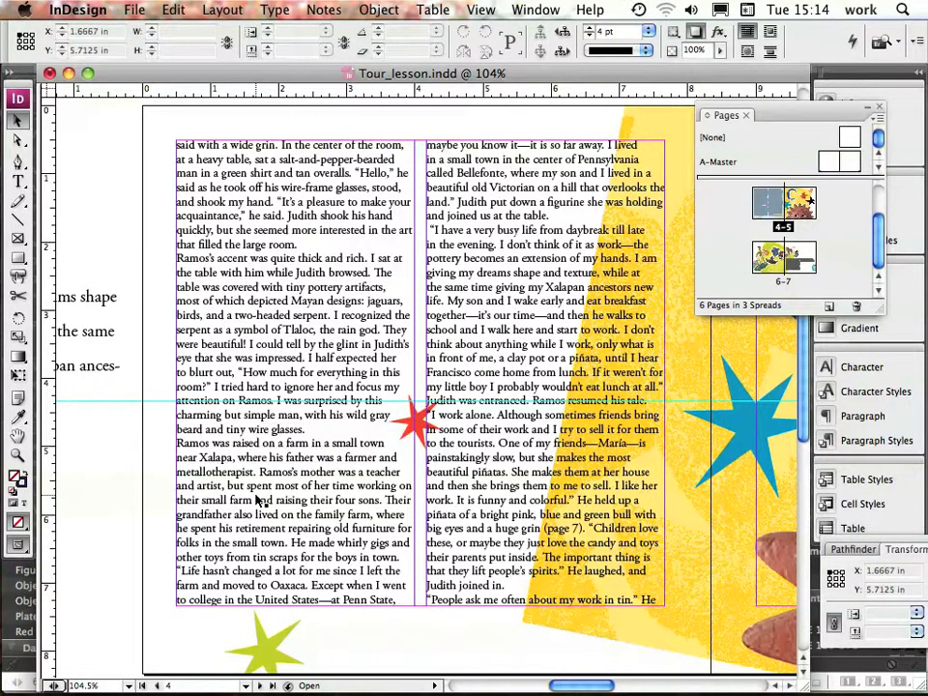
scroll(254, 499, "left", 5)
scroll(255, 499, "left", 2)
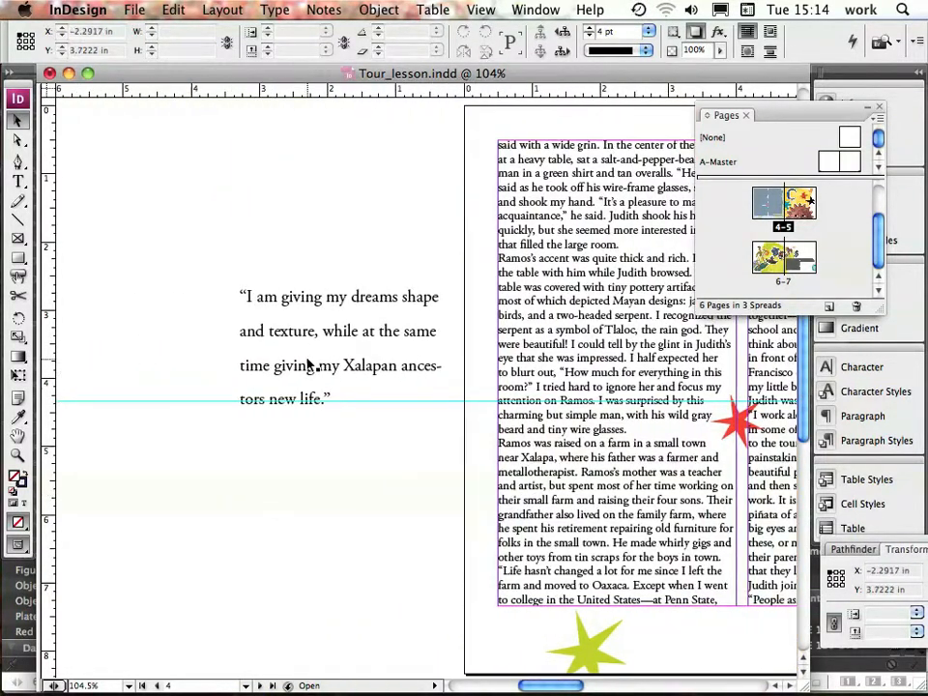
left_click(306, 364)
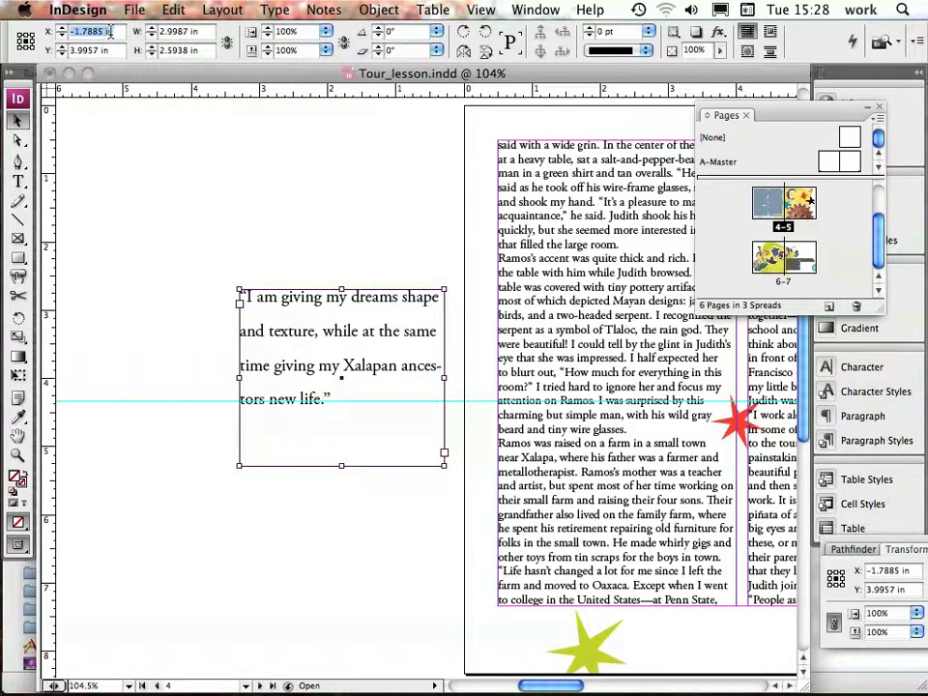
left_click_drag(77, 31, 110, 32)
type("4")
key("Tab")
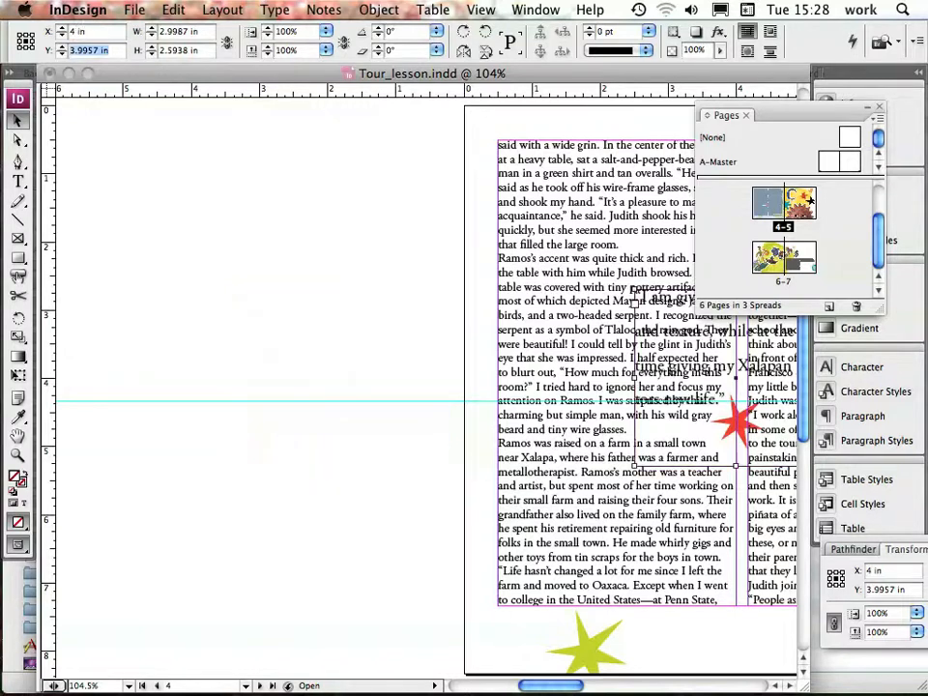
type("3 in")
key("Return")
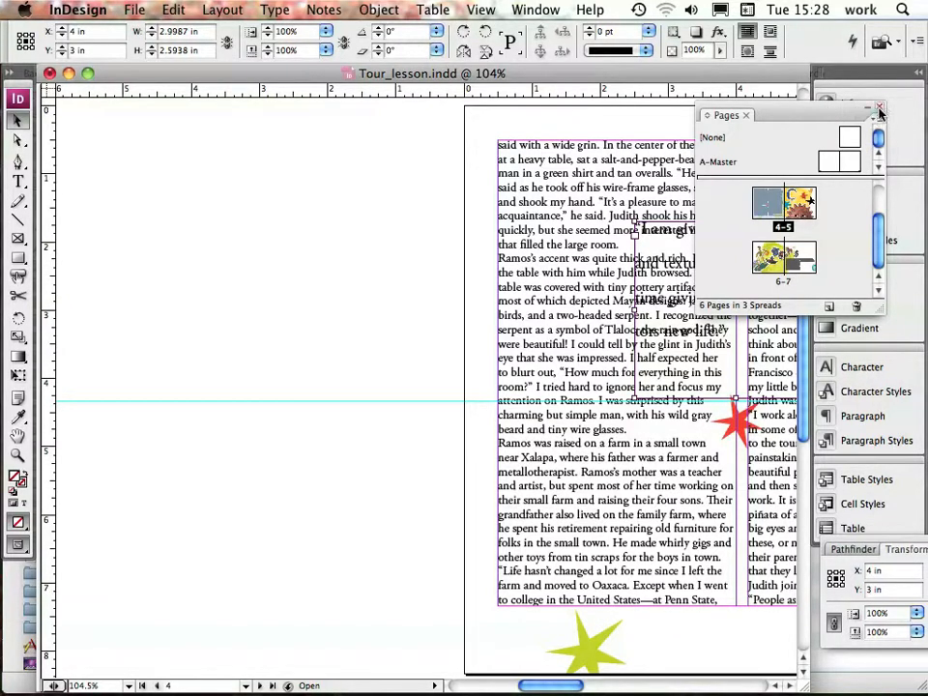
Step: Fit page 4 in the window without the page overview, and shift the quote frame down to about Y 3.35 in
left_click(746, 115)
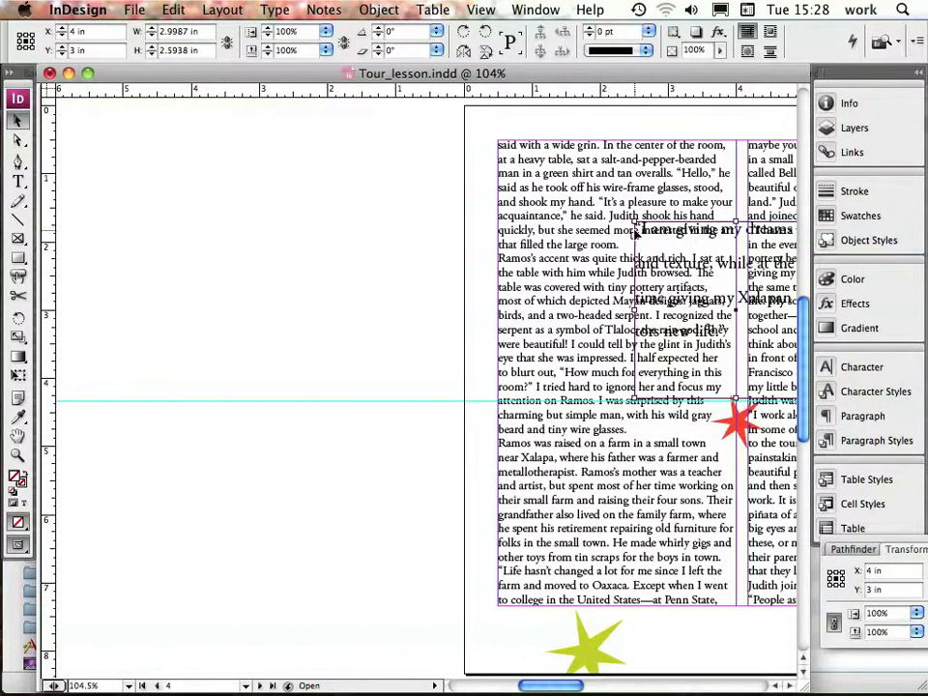
left_click(481, 10)
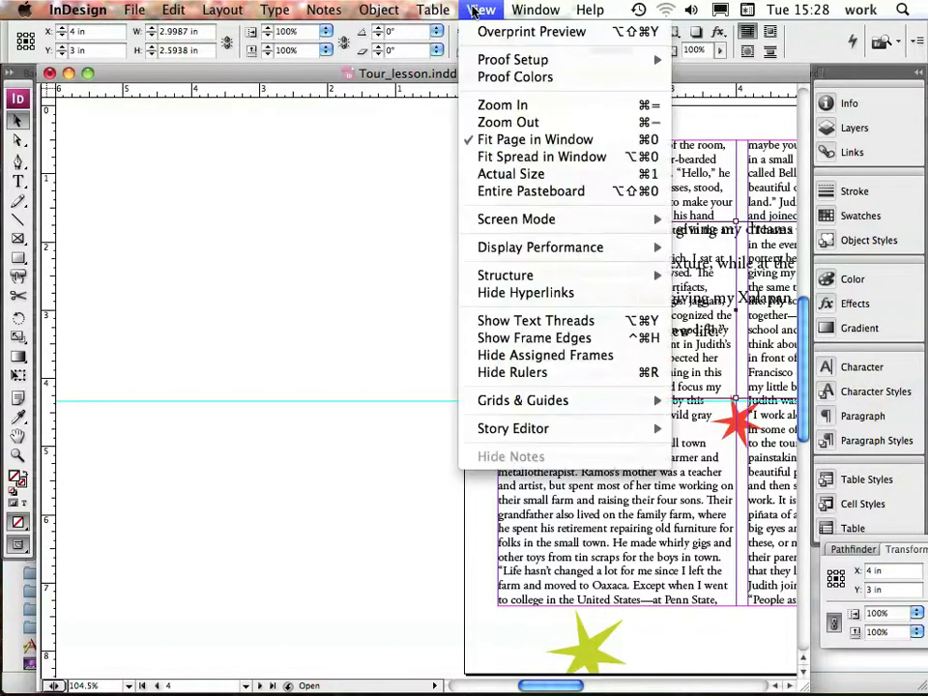
left_click(513, 145)
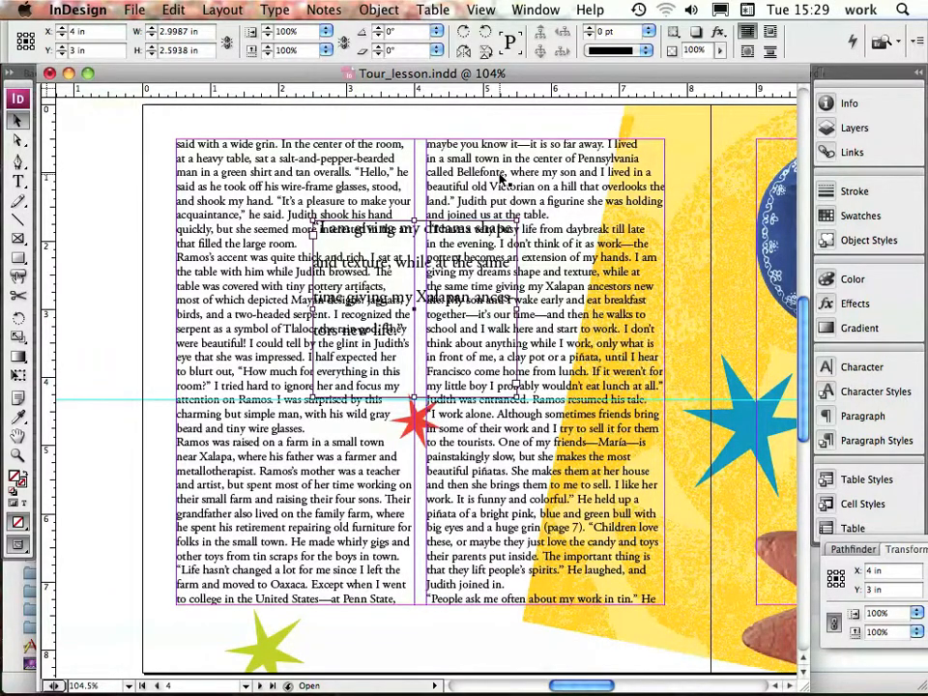
left_click_drag(452, 276, 451, 281)
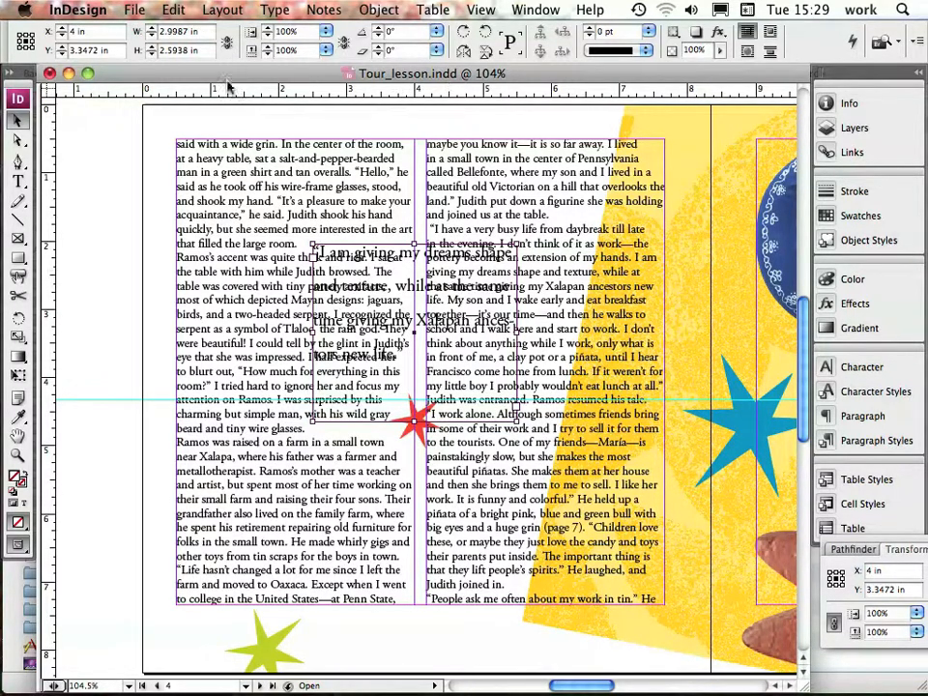
Step: Wrap the article text around the quote frame's object shape, and save the document
left_click(535, 11)
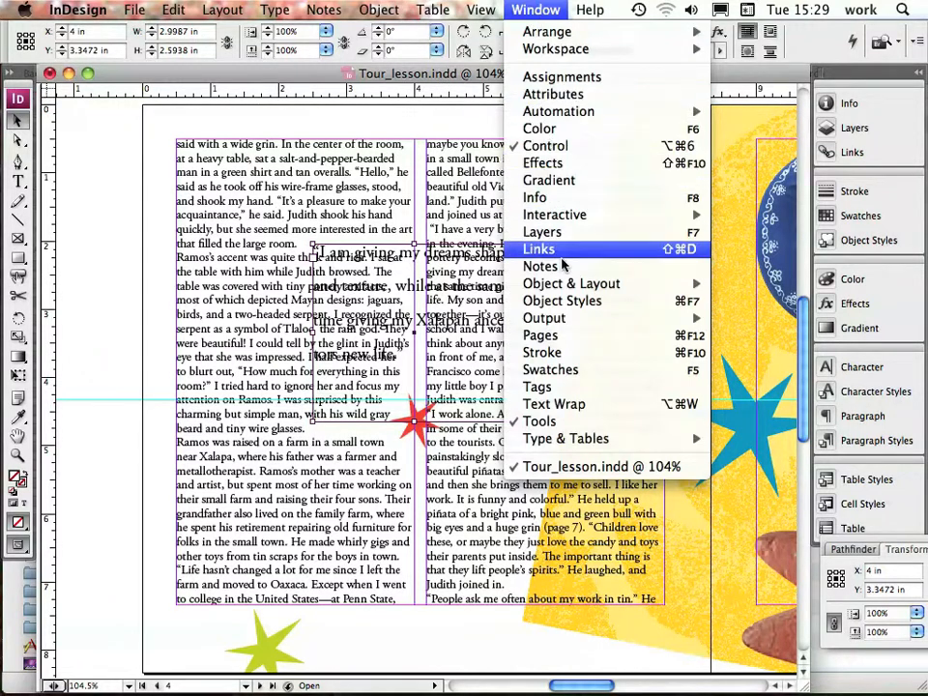
left_click(590, 406)
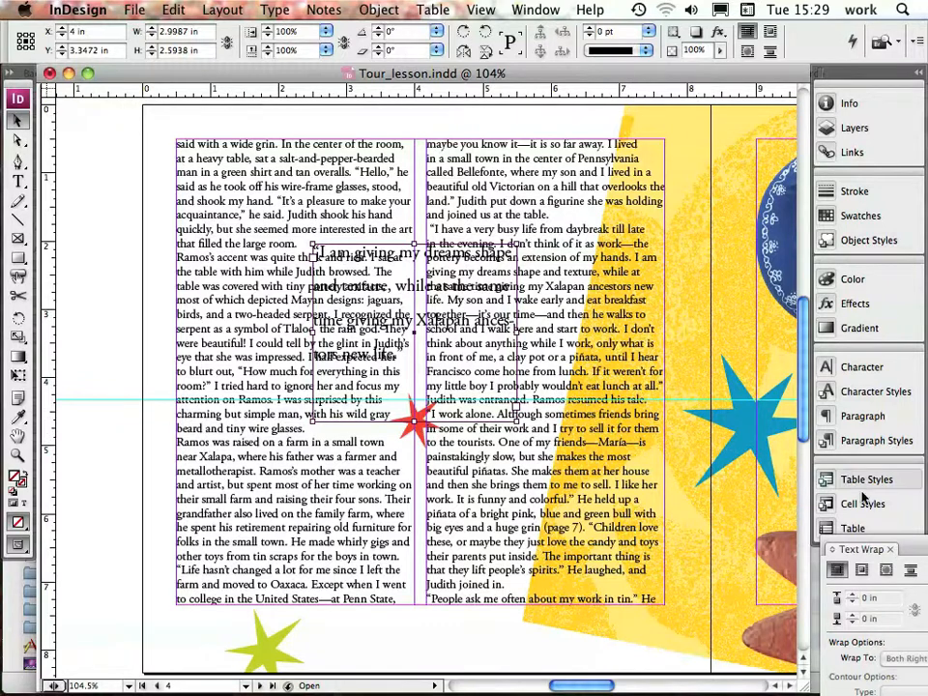
left_click_drag(868, 551, 622, 164)
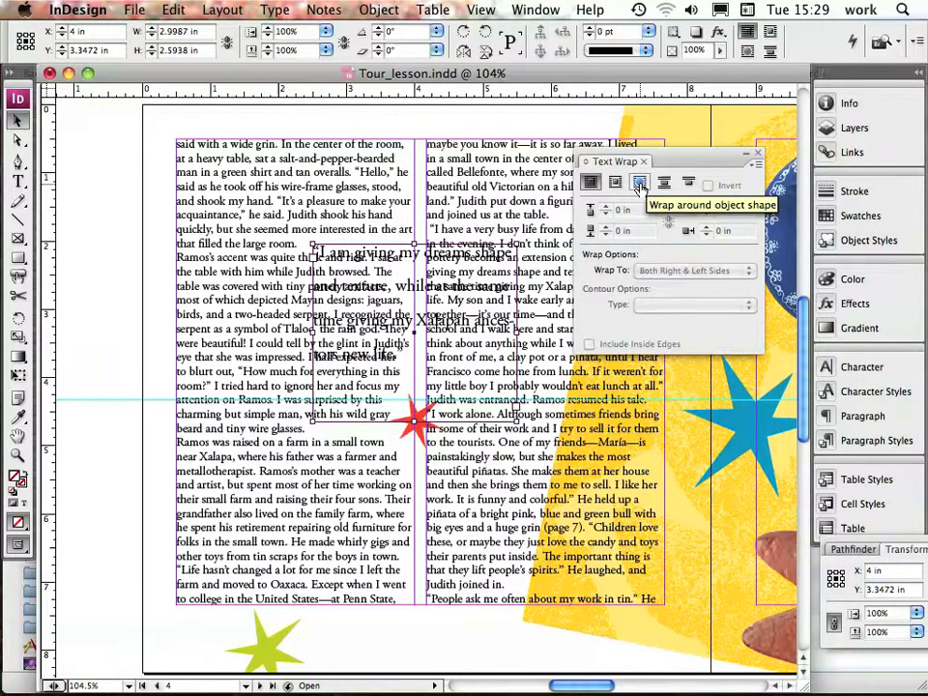
left_click(639, 186)
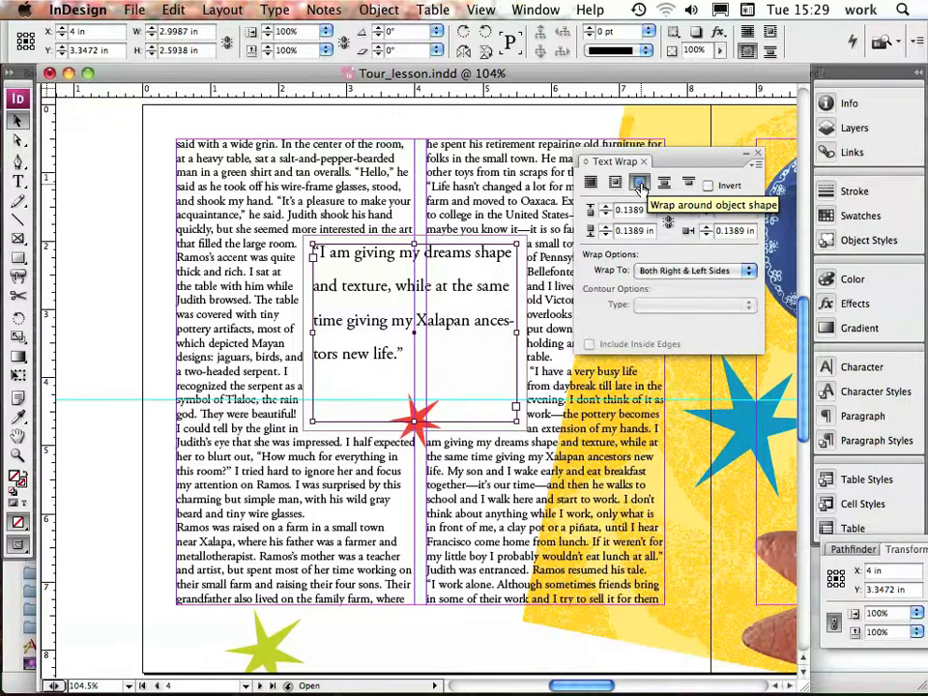
key("super+alt+w")
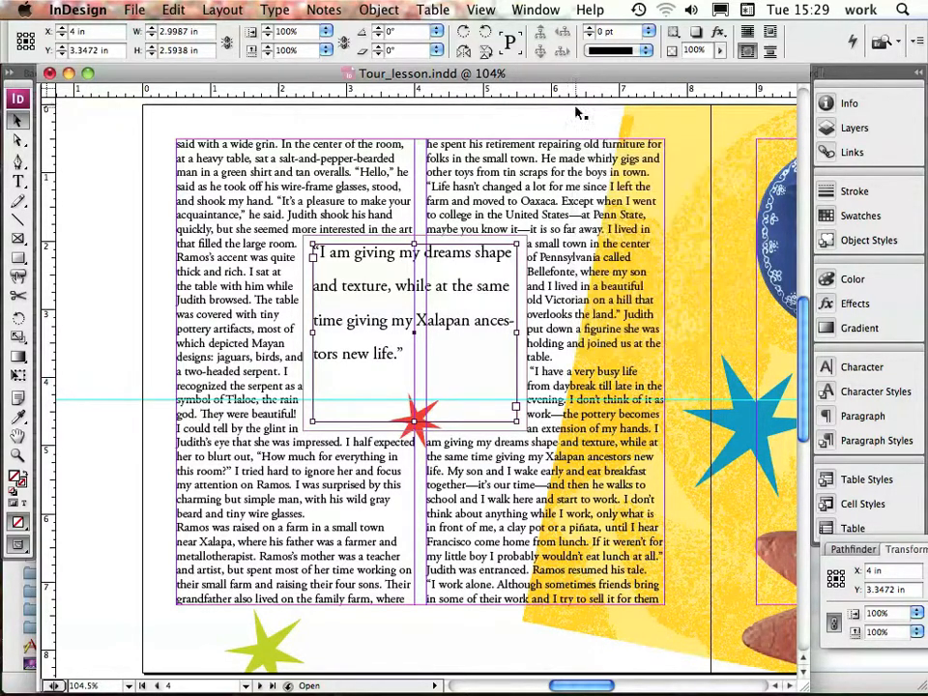
left_click(135, 9)
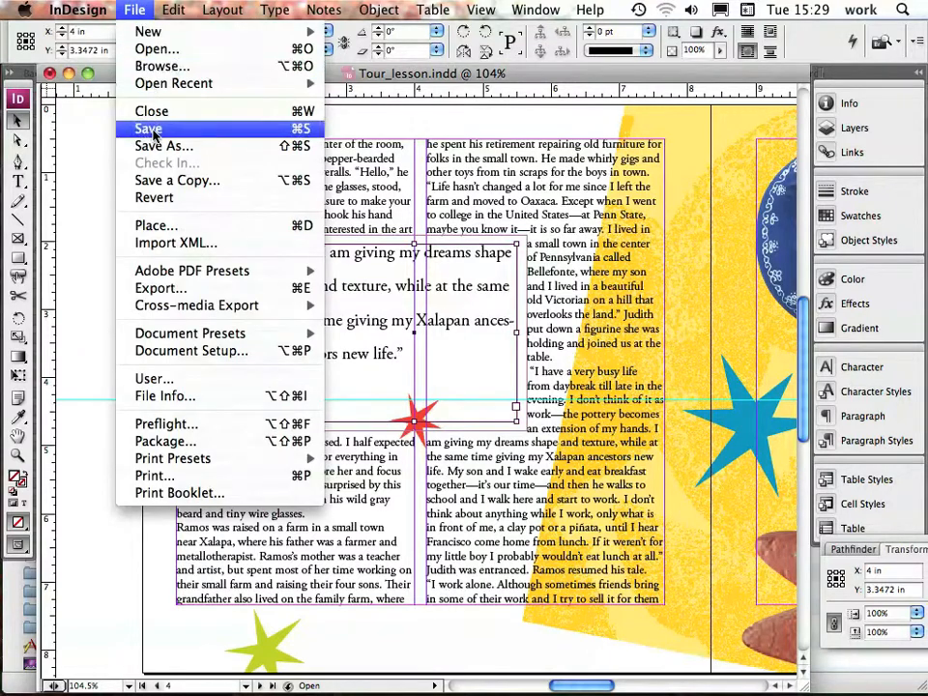
left_click(149, 129)
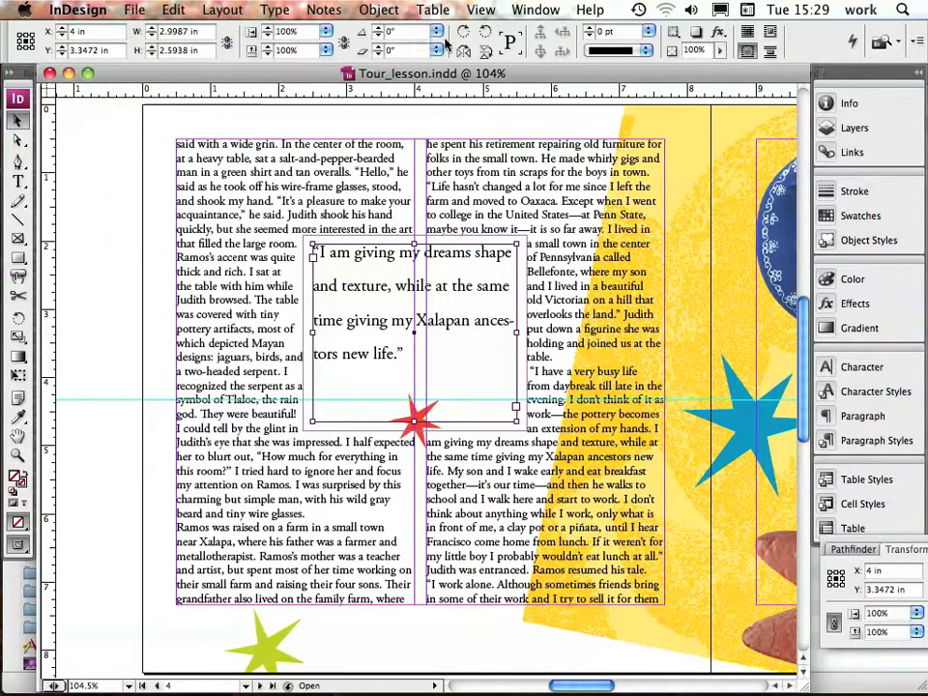
Step: Give the quote frame on page 4 a PANTONE Warm Red CVC stroke with a weight of 0.5 pt
left_click(527, 12)
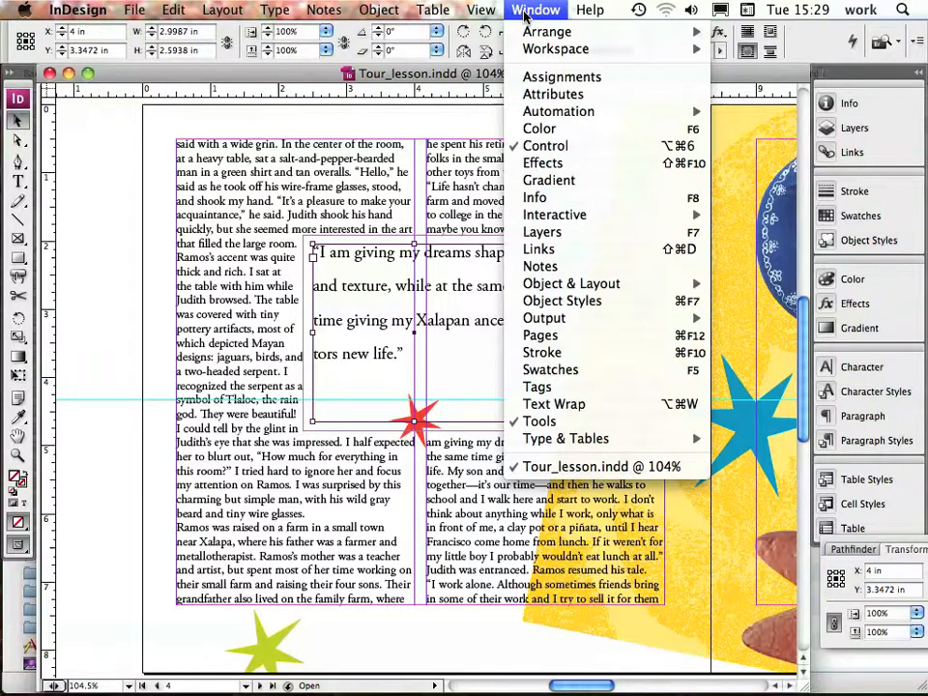
left_click(558, 369)
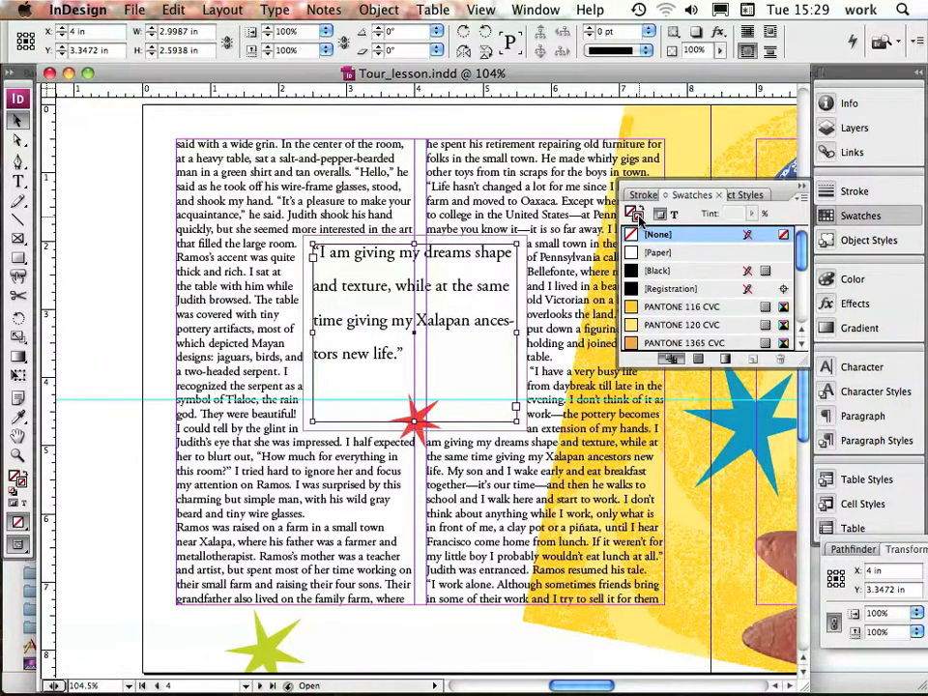
scroll(670, 278, "down", 2)
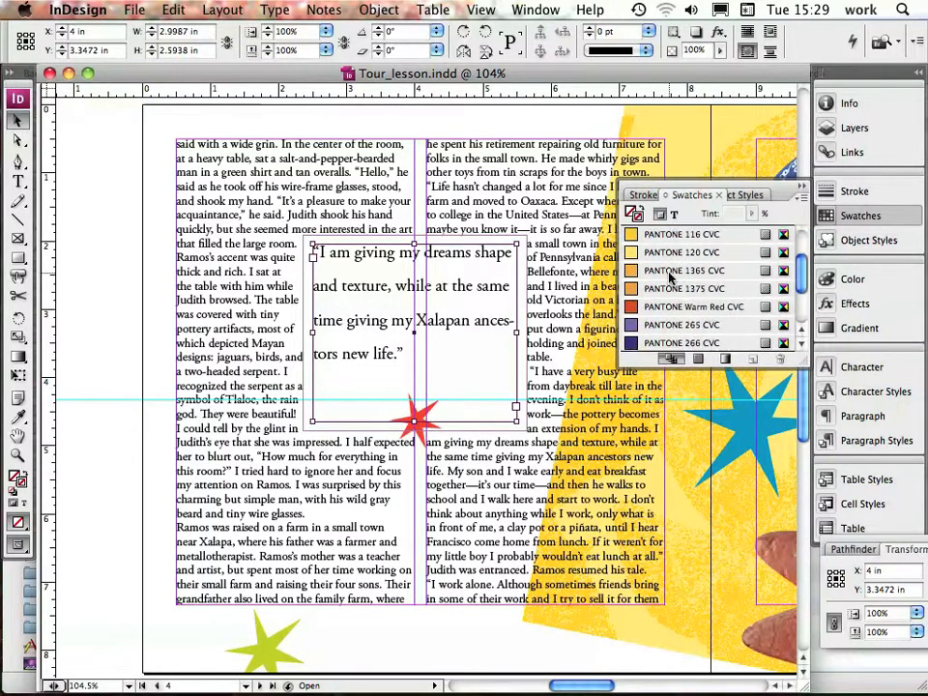
left_click(682, 307)
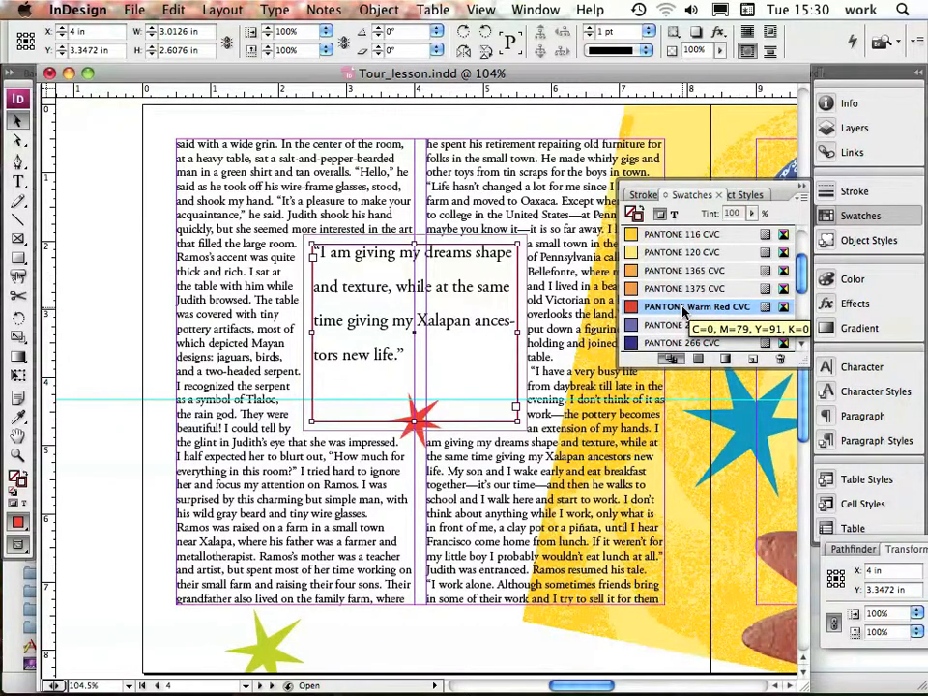
right_click(518, 286)
mouse_move(559, 551)
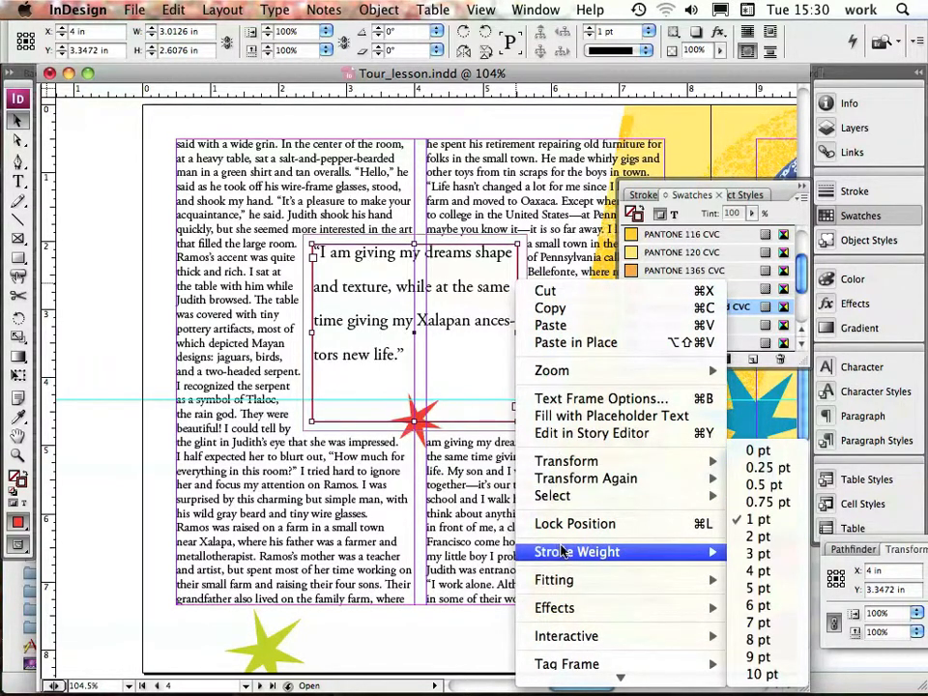
left_click(763, 485)
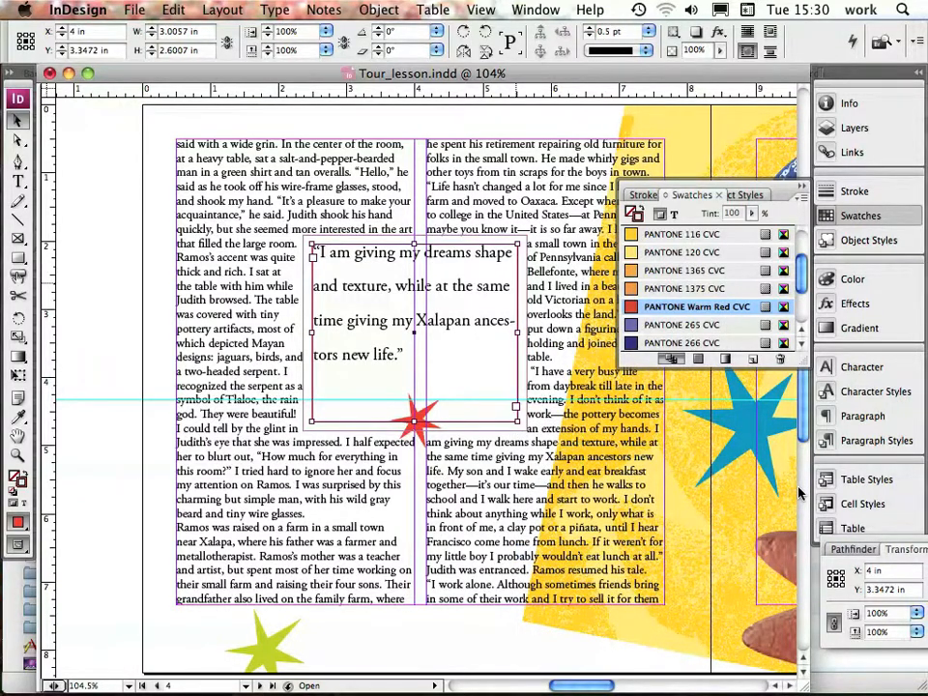
Step: Deselect all objects and save the document
left_click(164, 9)
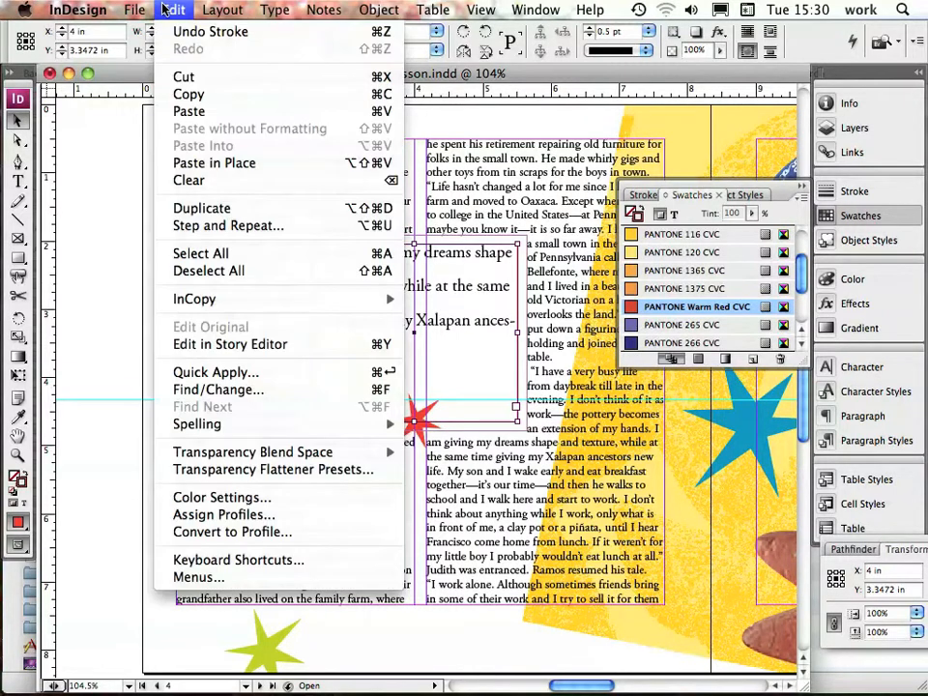
left_click(232, 272)
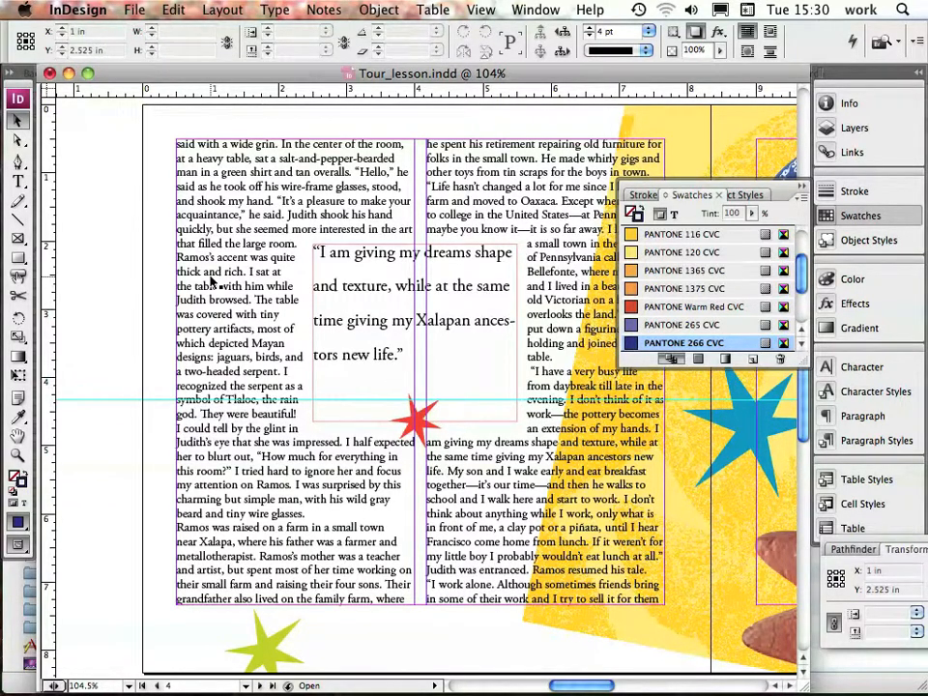
left_click(121, 10)
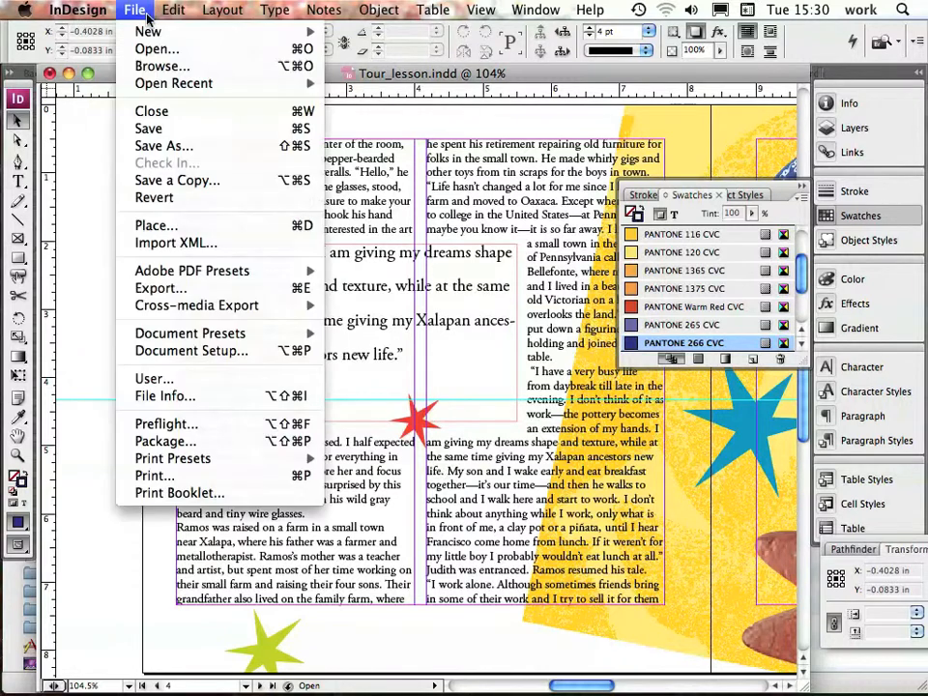
left_click(155, 130)
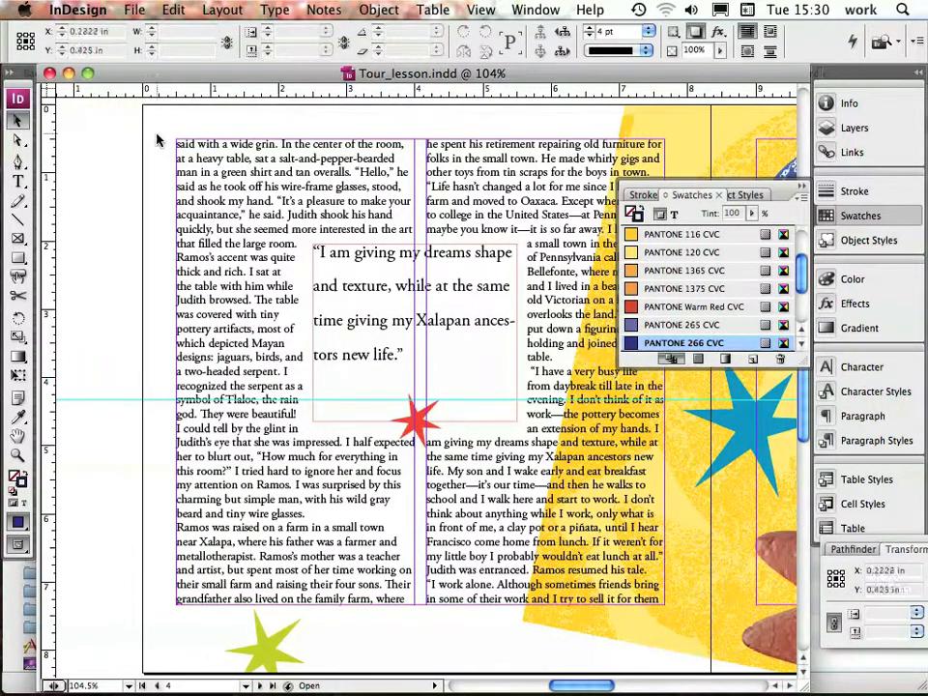
Step: Set the quote frame's vertical justification to Center in its text frame options
left_click(375, 293)
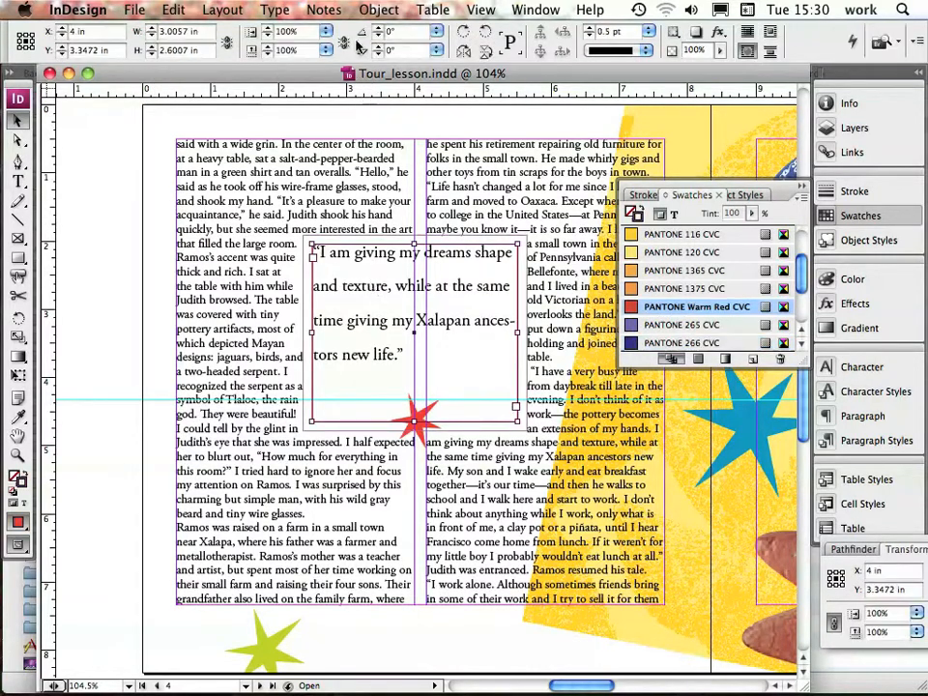
left_click(381, 9)
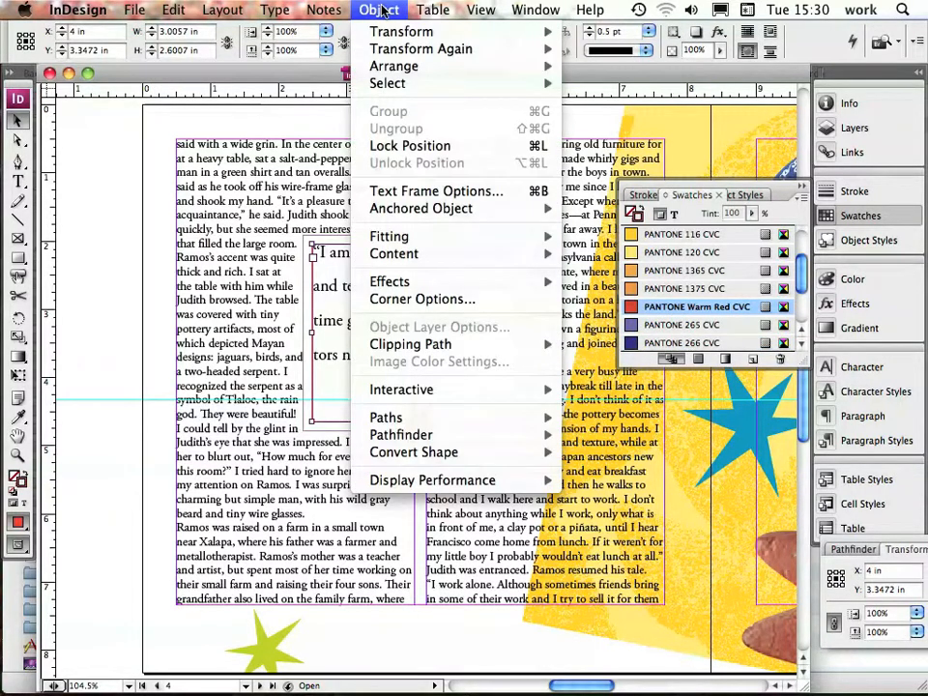
left_click(434, 191)
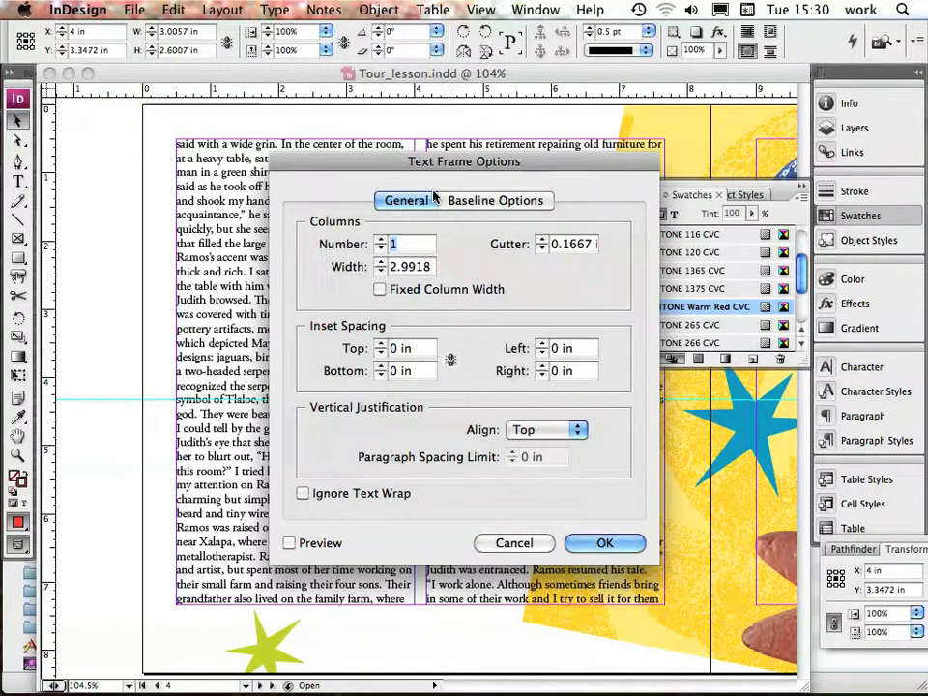
left_click(545, 431)
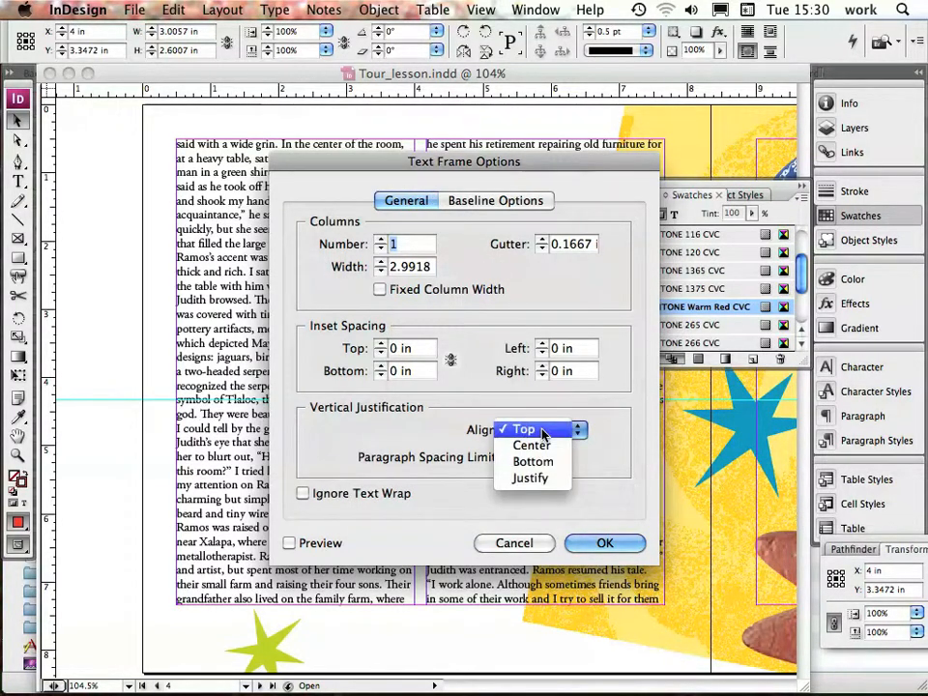
left_click(533, 443)
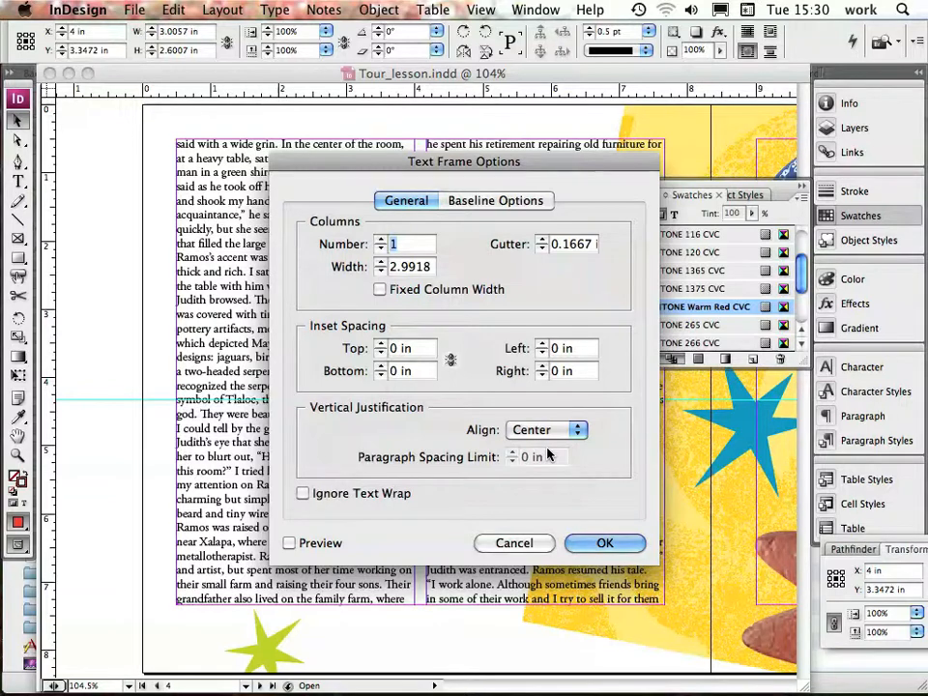
left_click(600, 541)
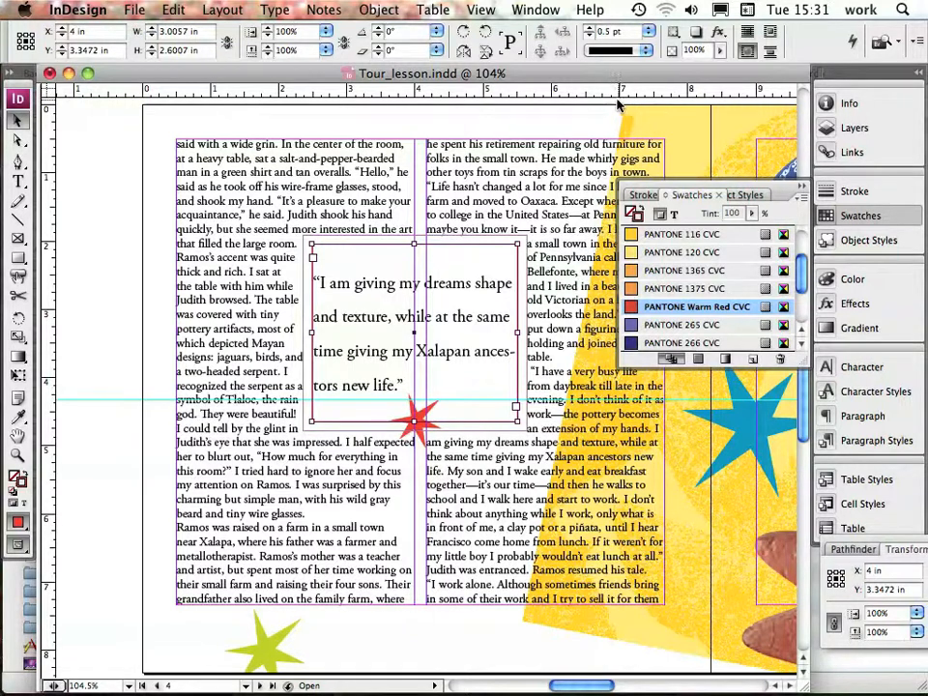
Step: Change the quote frame's stroke to the Thick - Thin style at 4 pt and put the Swatches panel away
left_click(645, 50)
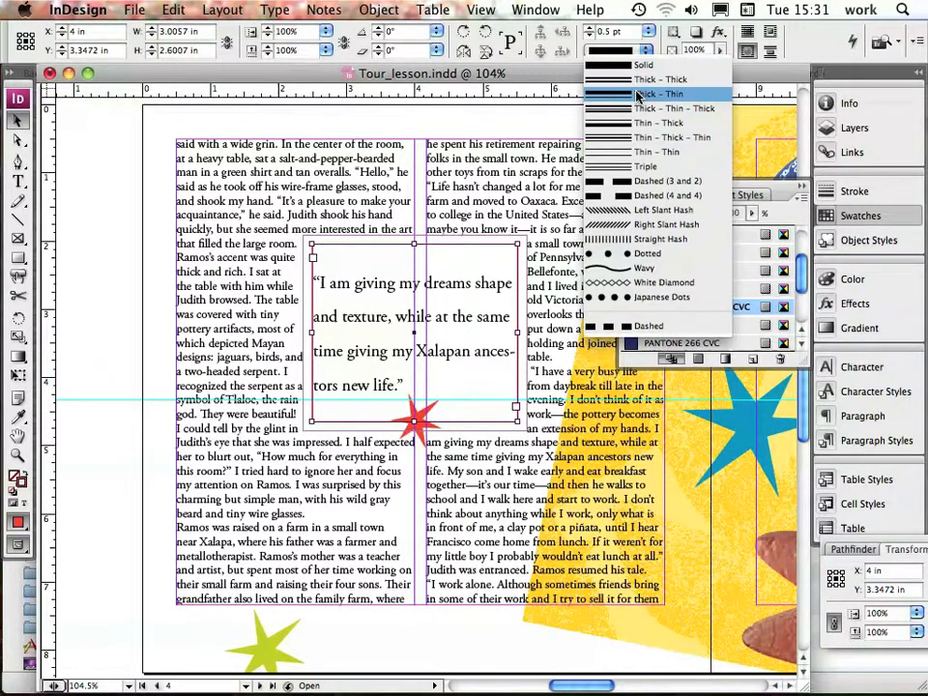
left_click(638, 94)
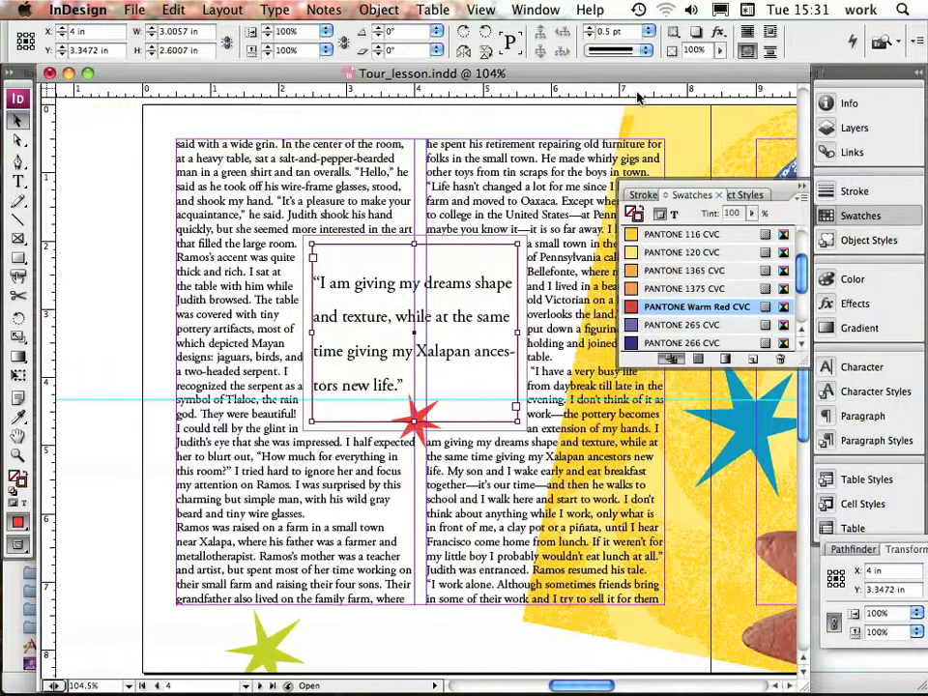
left_click(649, 32)
left_click(636, 127)
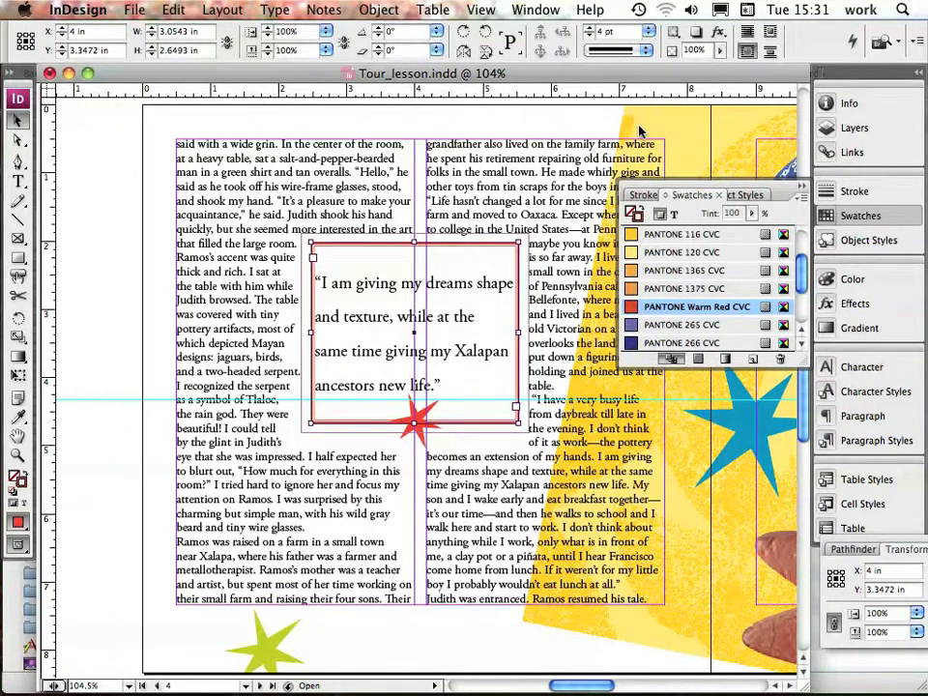
left_click(808, 183)
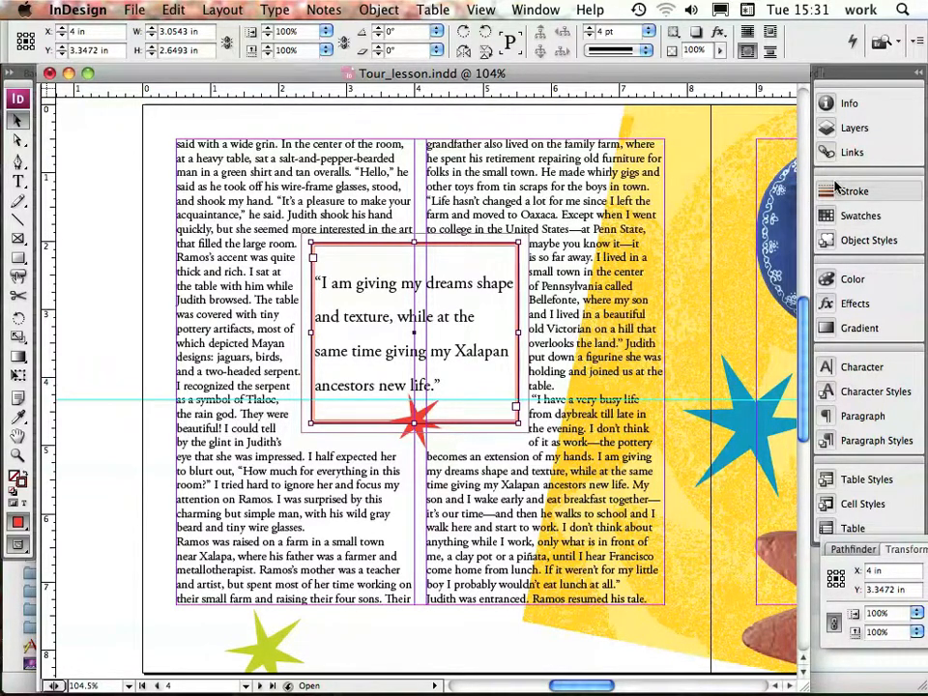
Step: Go to page 5 using the page overview, scale the blue crescent moon to half size (1.2778 × 1.4407 in), and save the document
left_click(538, 9)
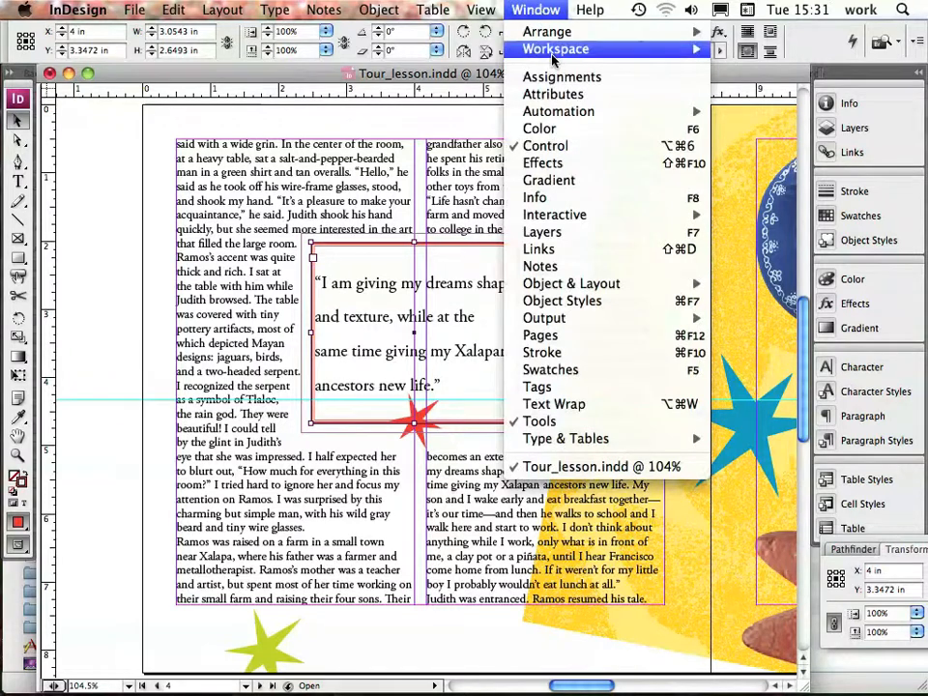
left_click(544, 334)
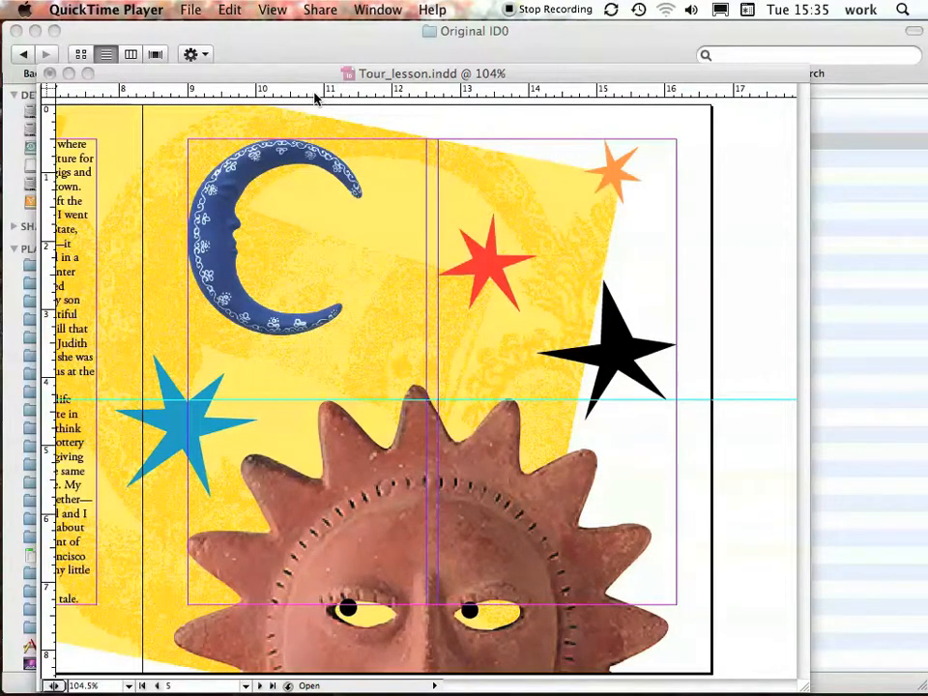
left_click(276, 155)
left_click(275, 156)
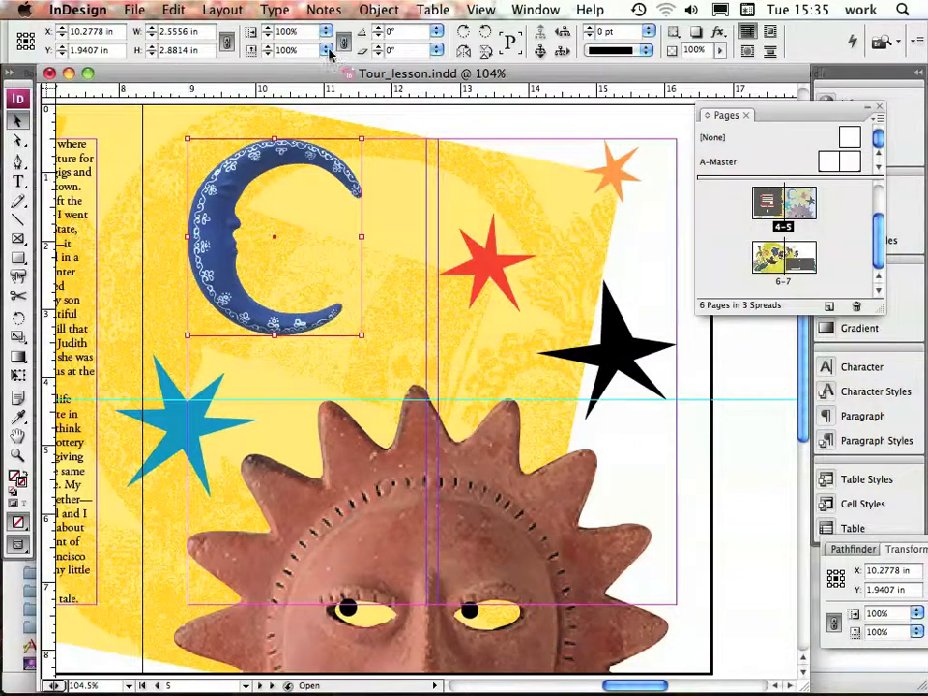
left_click(326, 50)
left_click(317, 147)
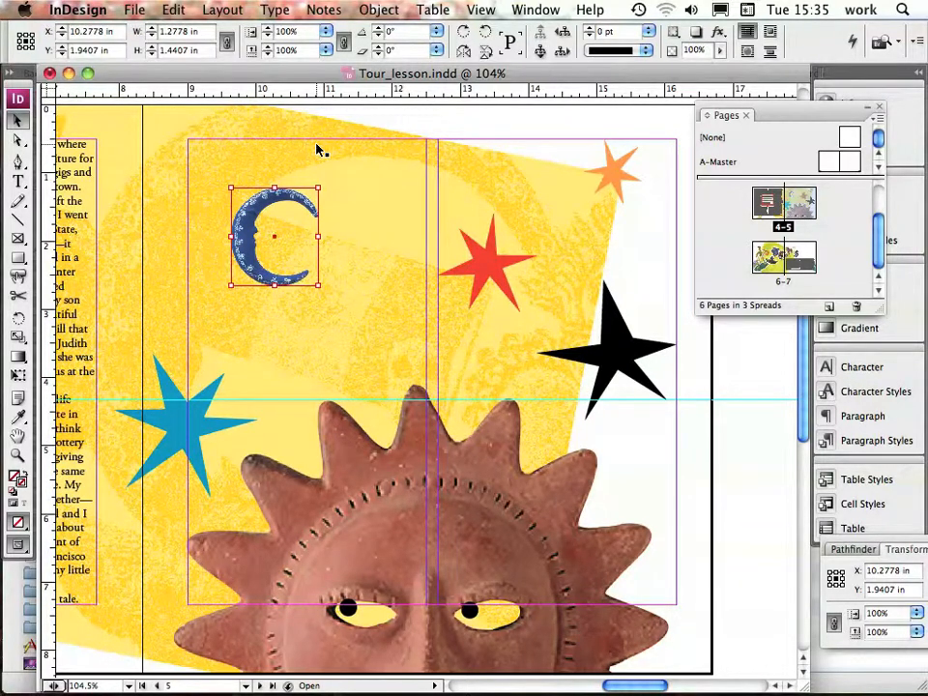
left_click(135, 10)
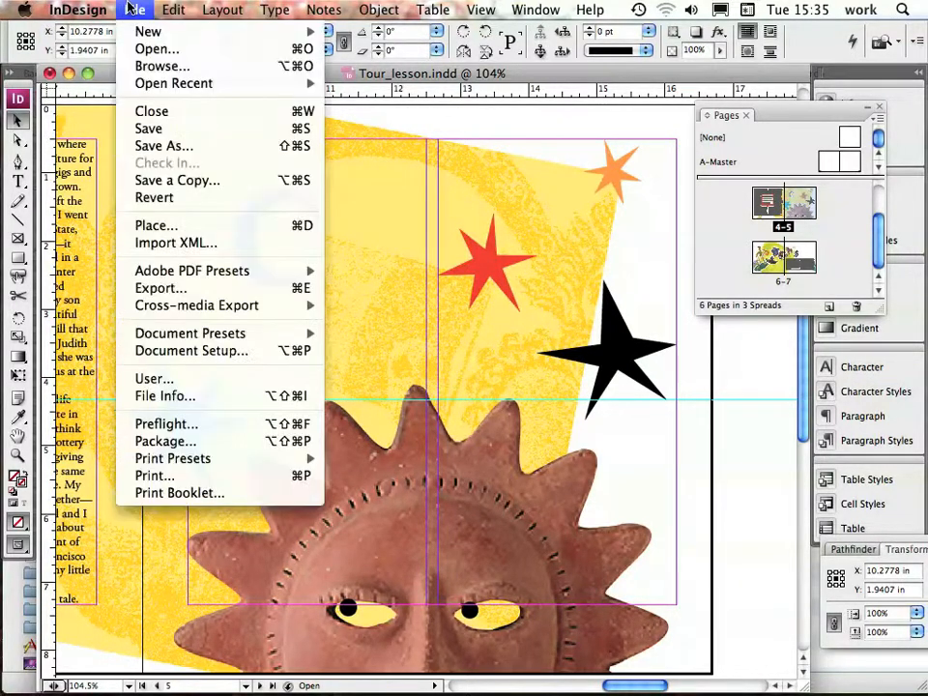
left_click(149, 130)
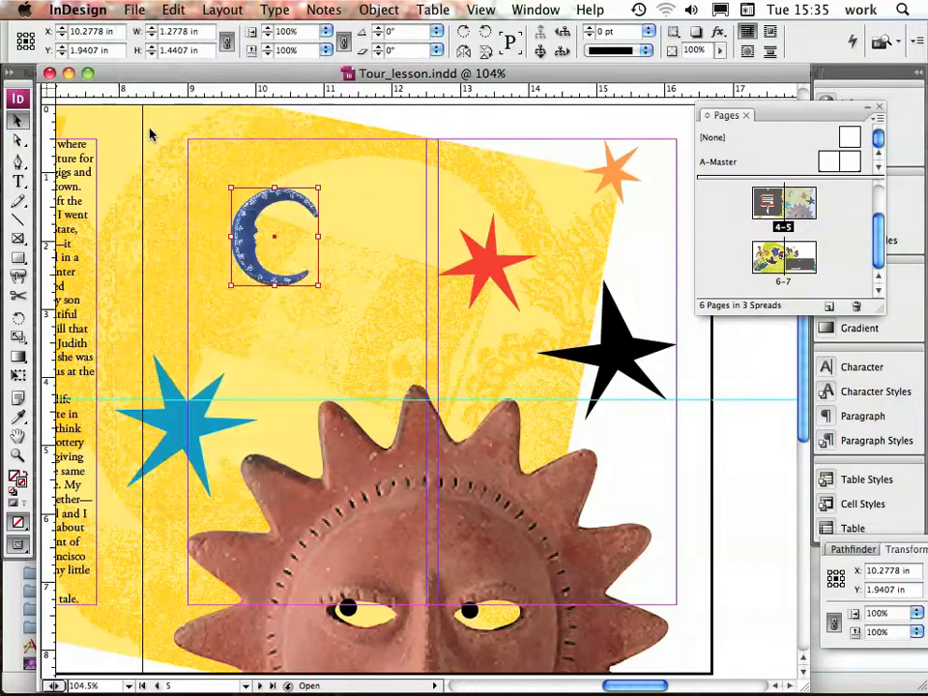